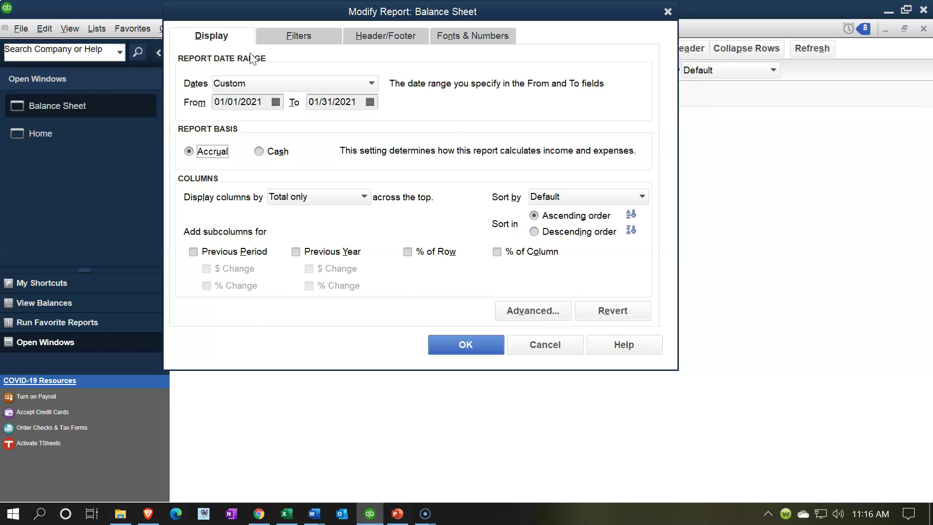
Step: Run the Balance Sheet report for the custom range 01/01/2021 to 01/31/2021 on the accrual basis
left_click(449, 348)
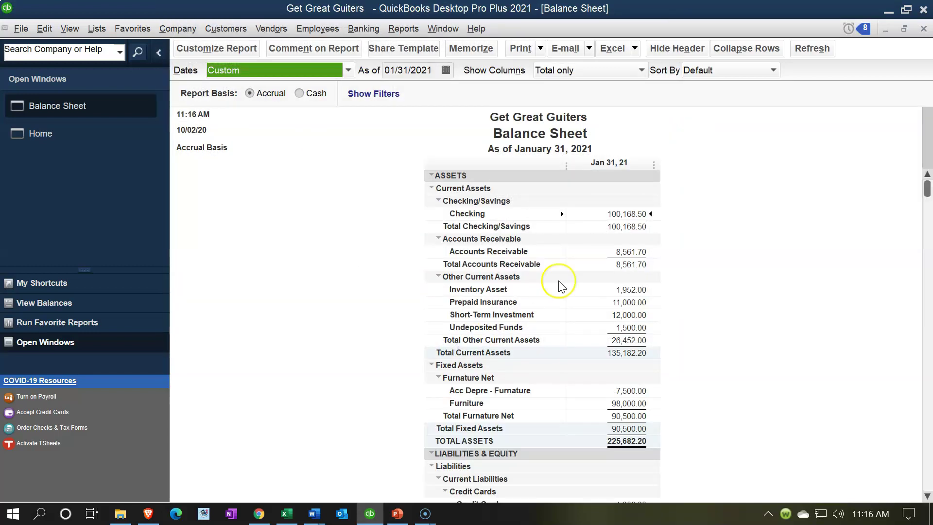
left_click(648, 213)
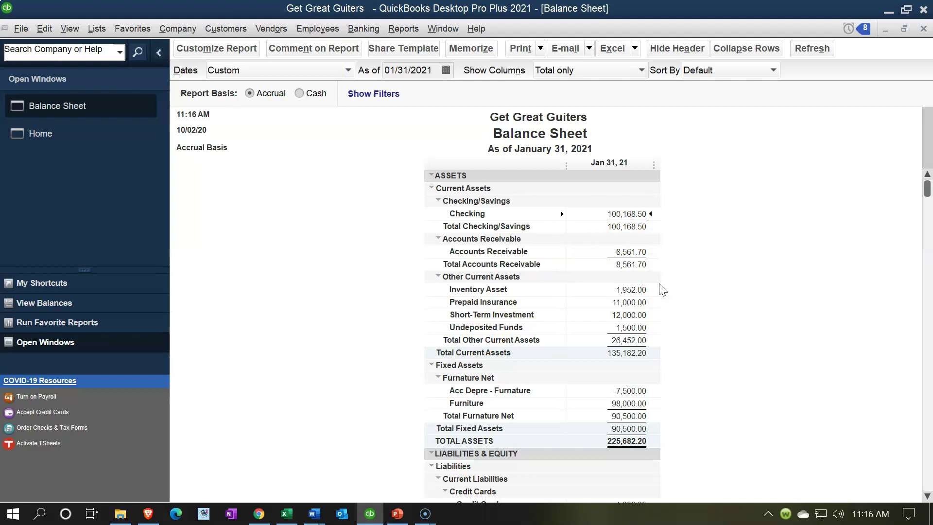
Step: Switch to the Excel bank statement and review the January deposits and the listed checks and withdrawals
left_click(288, 514)
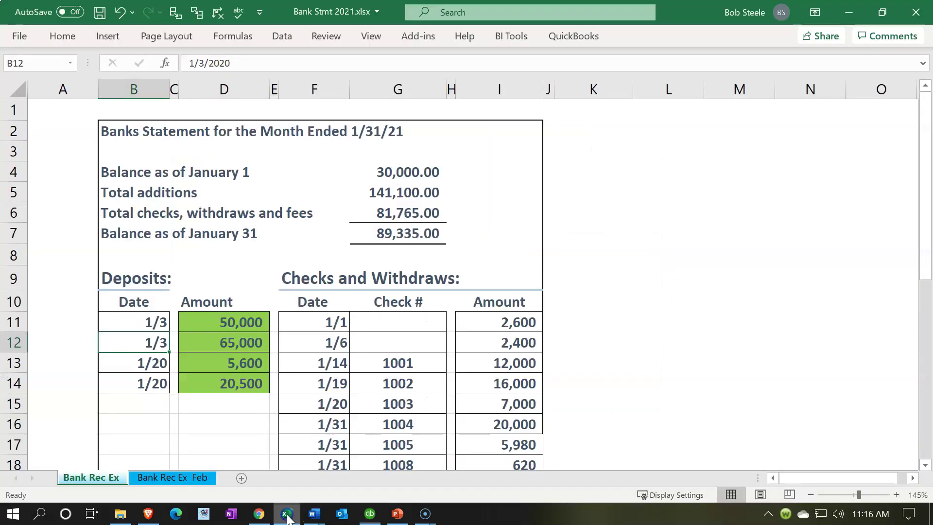
left_click(323, 358)
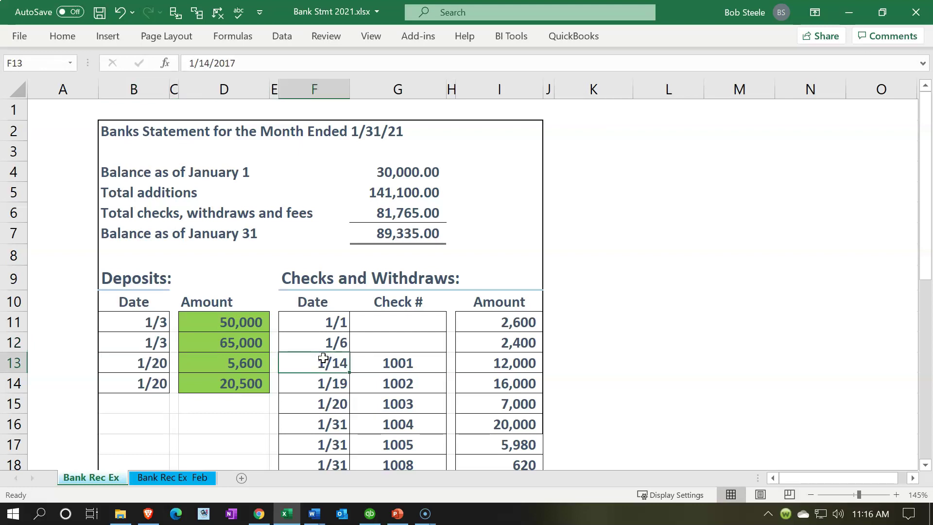
scroll(323, 358, "down", 1)
left_click_drag(234, 261, 236, 326)
left_click(325, 306)
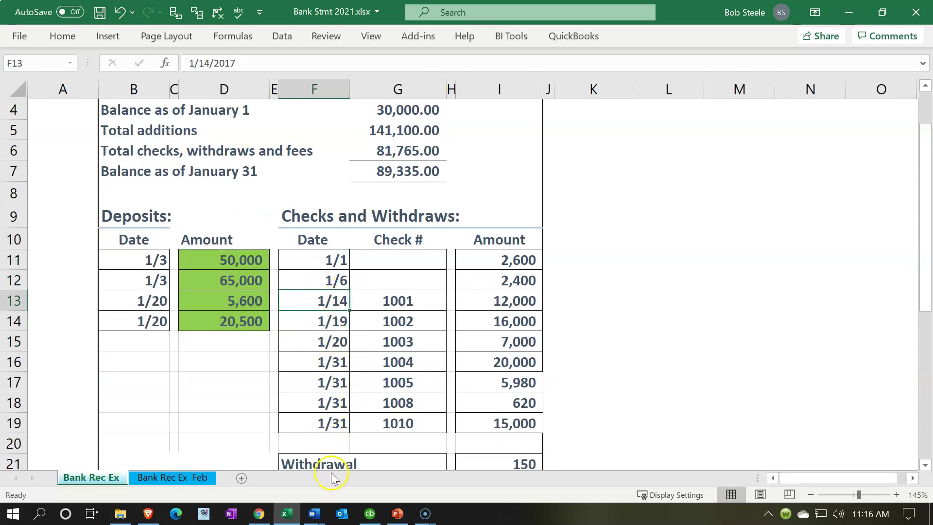
Step: Switch back to QuickBooks and open the Checking account reconciliation for the 01/31/2021 statement with an ending balance of 89,335.00
left_click(370, 515)
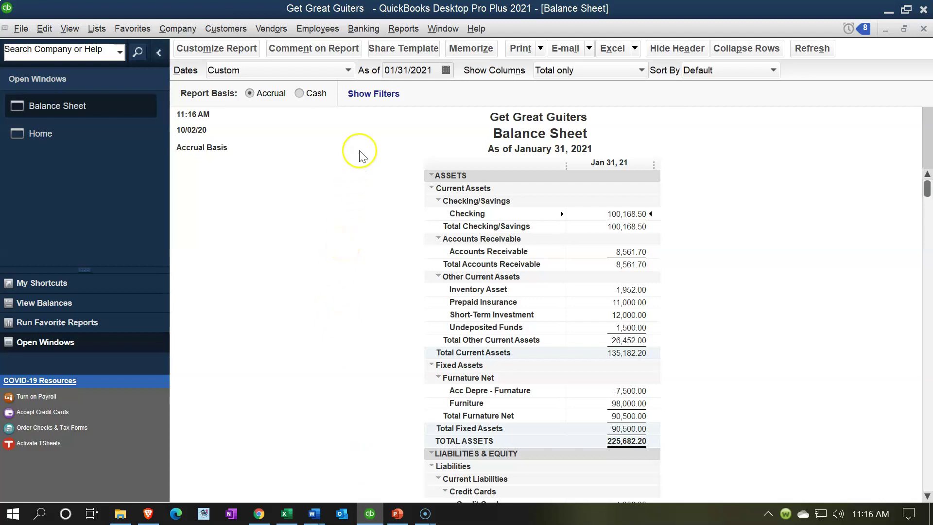
left_click(368, 29)
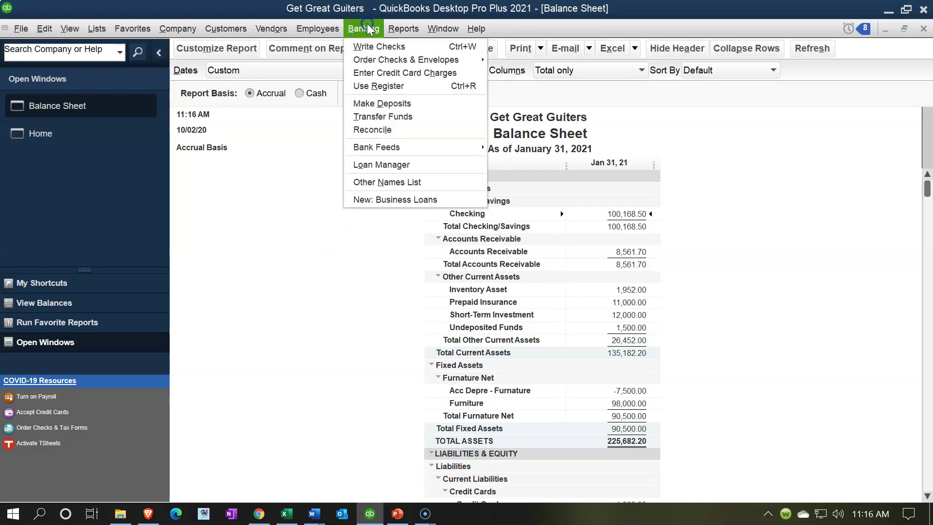
left_click(372, 130)
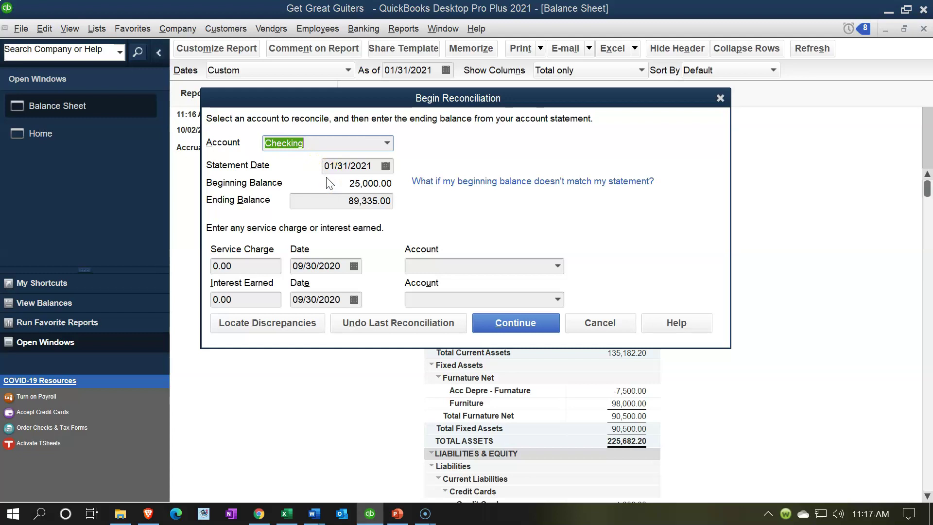
left_click(495, 321)
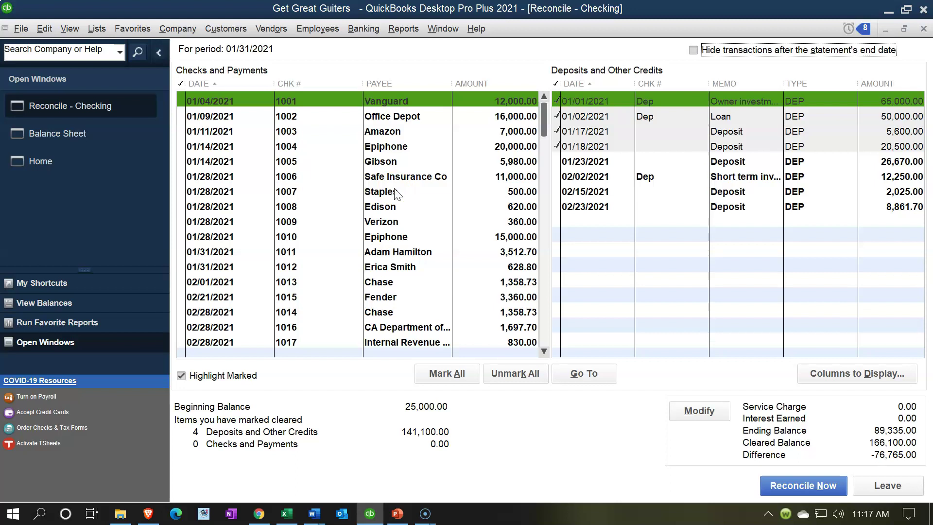
Step: Hide the transactions dated after the statement's end date in the reconciliation lists
scroll(382, 197, "down", 2)
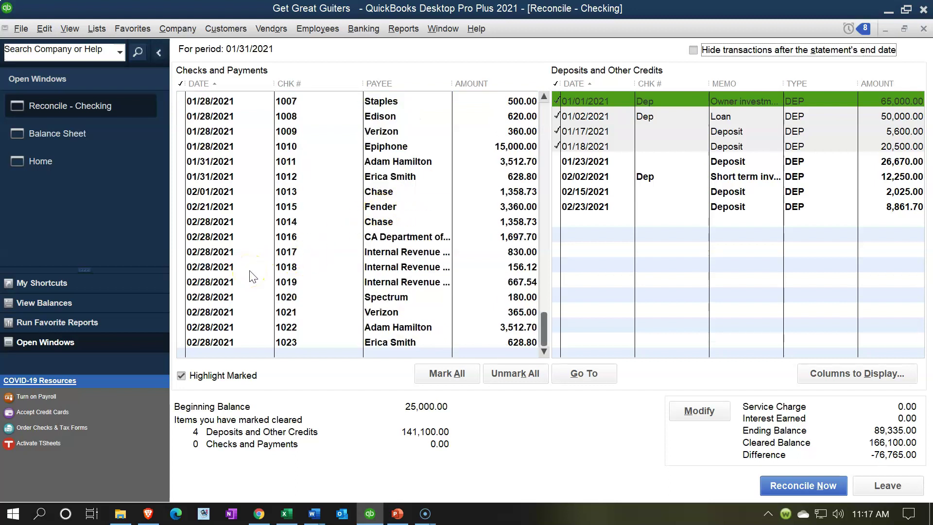
scroll(252, 276, "up", 2)
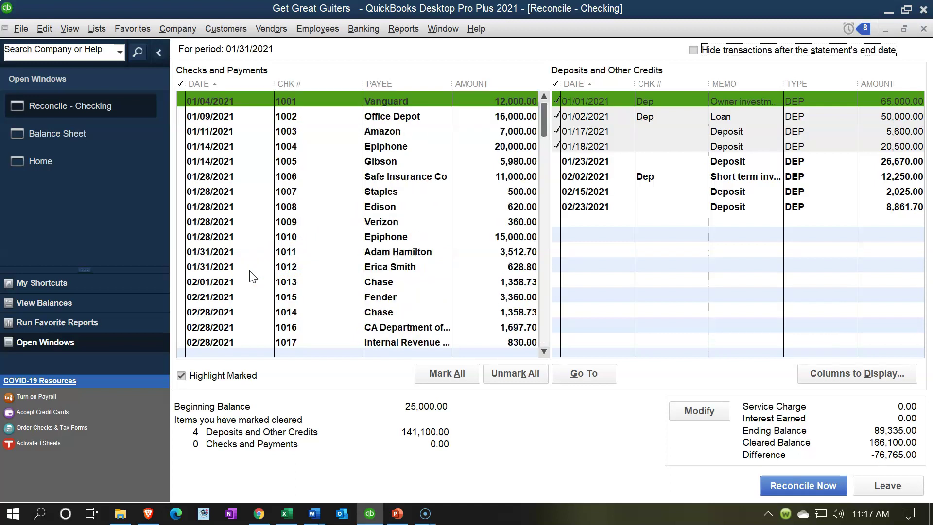
left_click(693, 50)
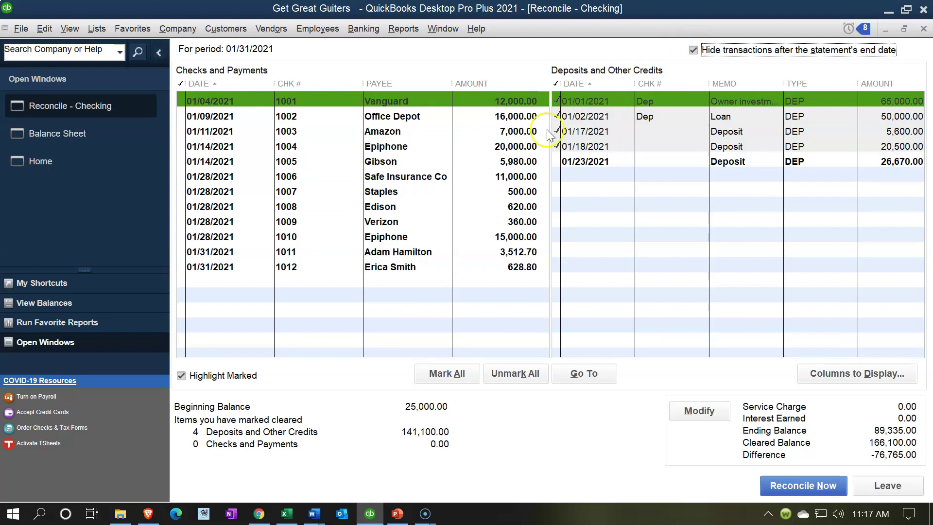
Step: Compare the check numbers on the Excel bank statement with the checks and payments in the QuickBooks reconciliation
left_click(282, 515)
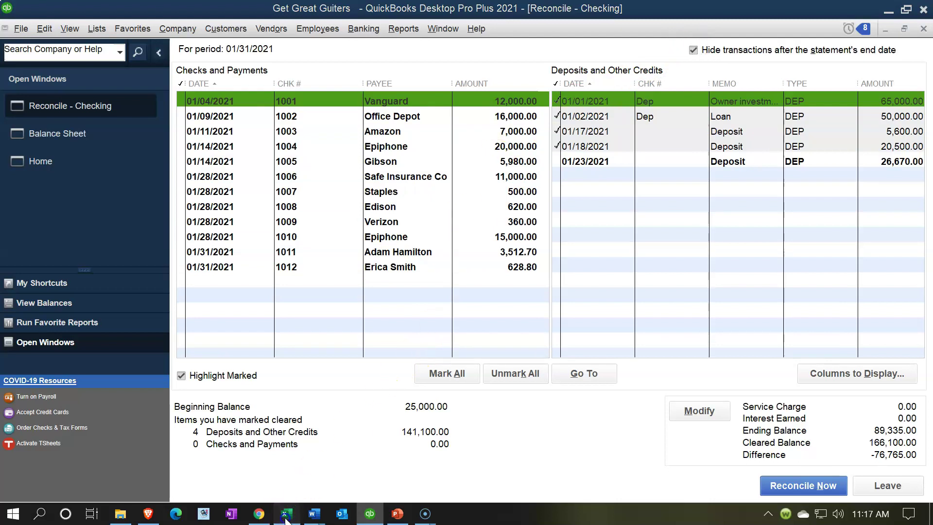
left_click(422, 366)
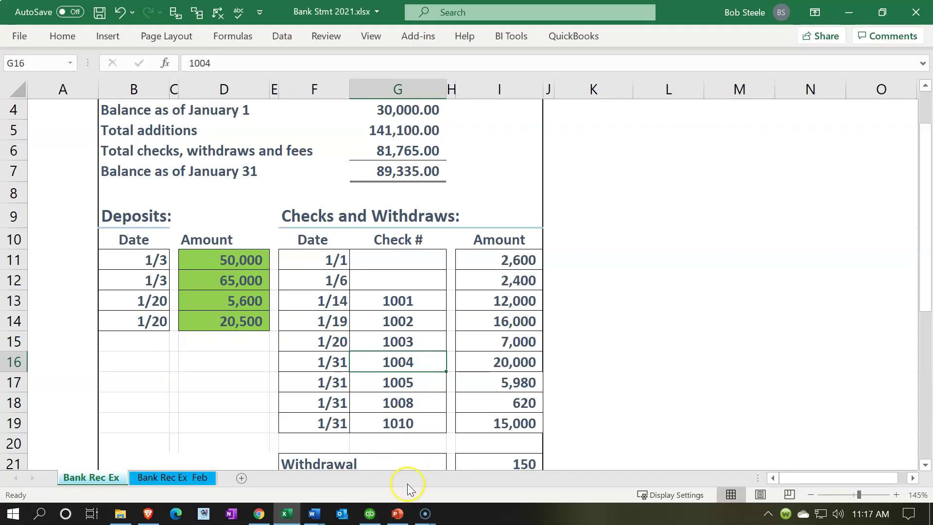
left_click(370, 516)
left_click(370, 515)
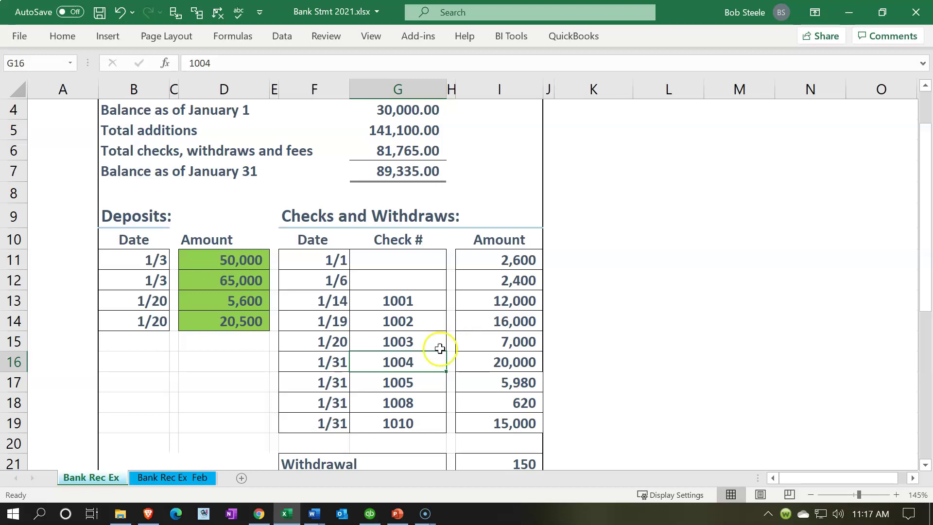
left_click(370, 514)
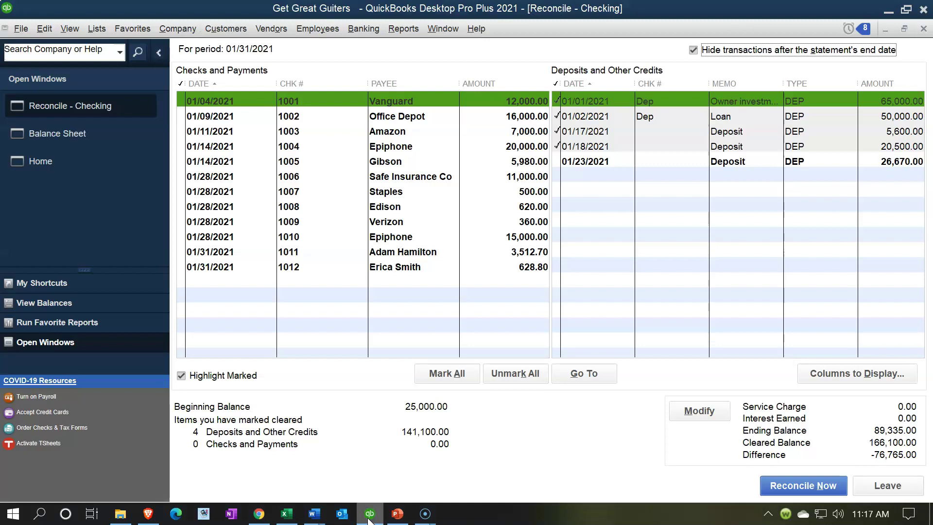
Step: Examine the 1/1 and 1/6 withdrawals against the statement's January 1 balance and the beginning balance in QuickBooks
left_click(369, 516)
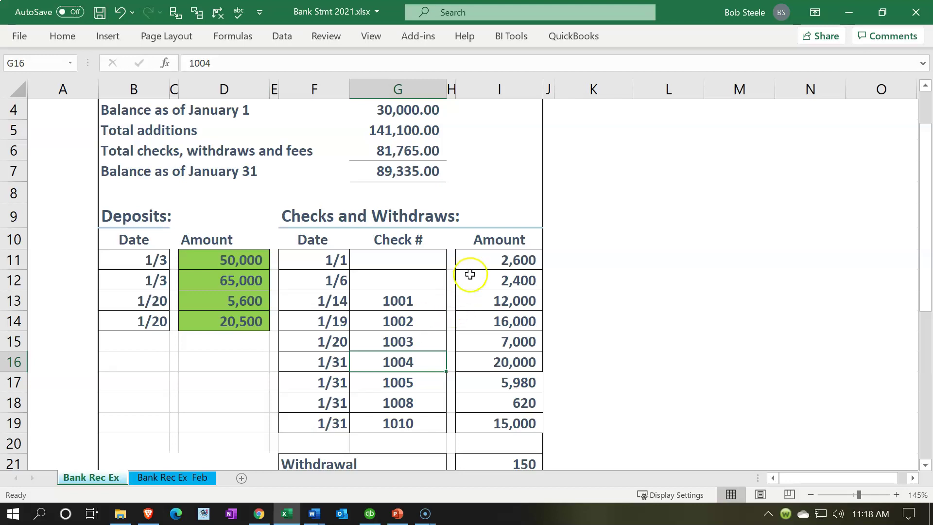
left_click(478, 262)
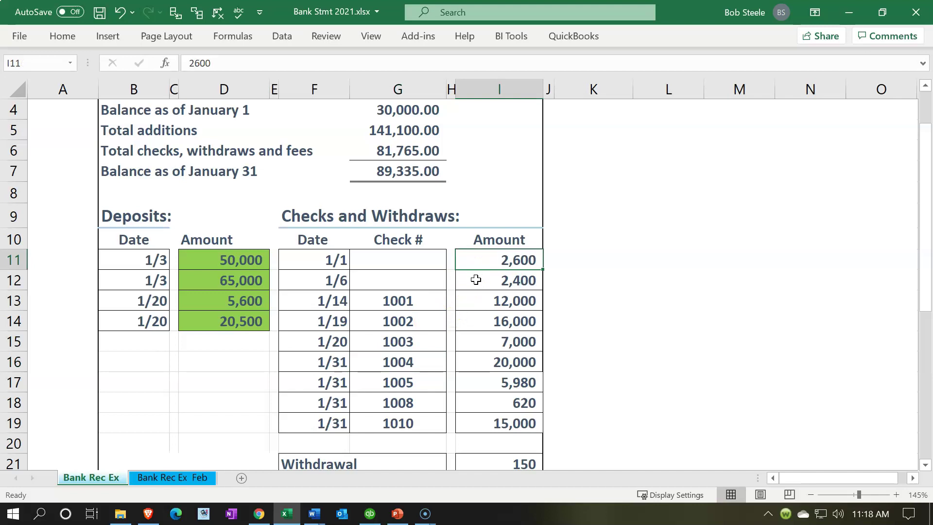
left_click(476, 279)
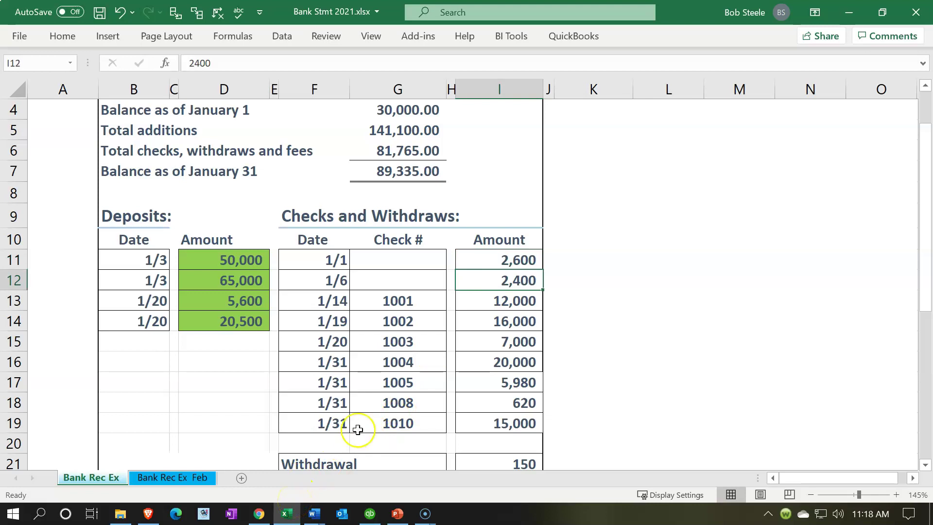
scroll(403, 389, "up", 1)
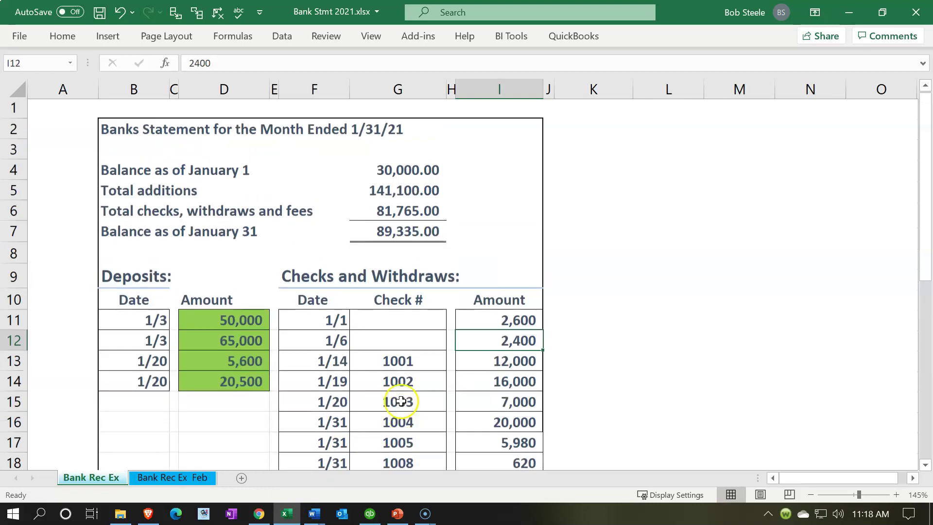
left_click(397, 166)
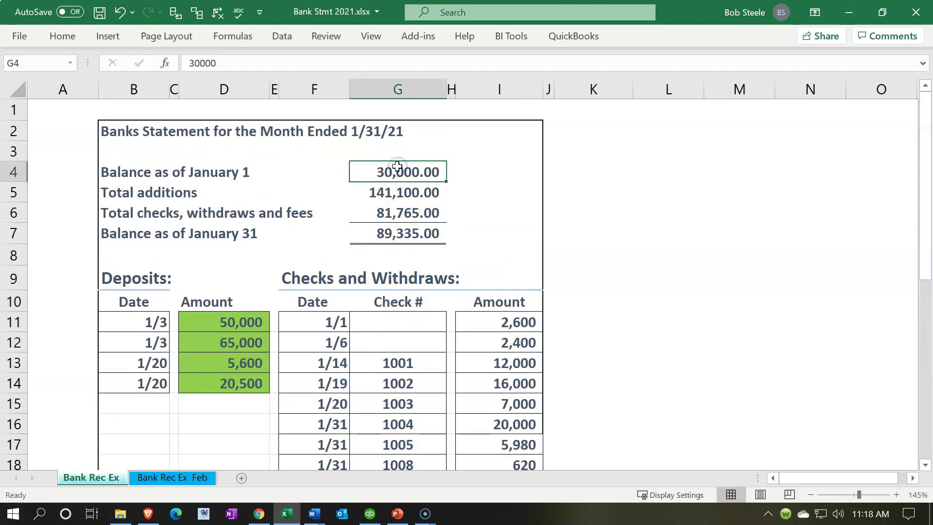
left_click_drag(514, 321, 511, 338)
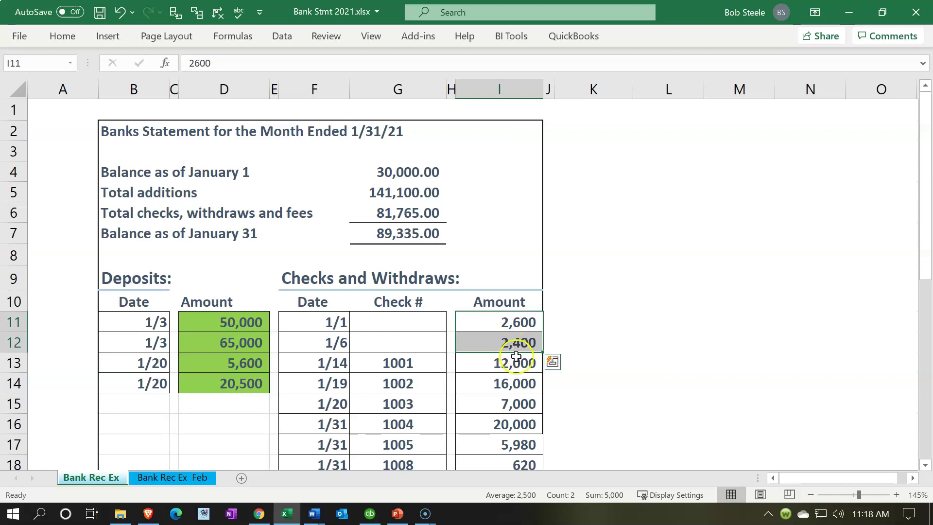
left_click(287, 516)
left_click(286, 516)
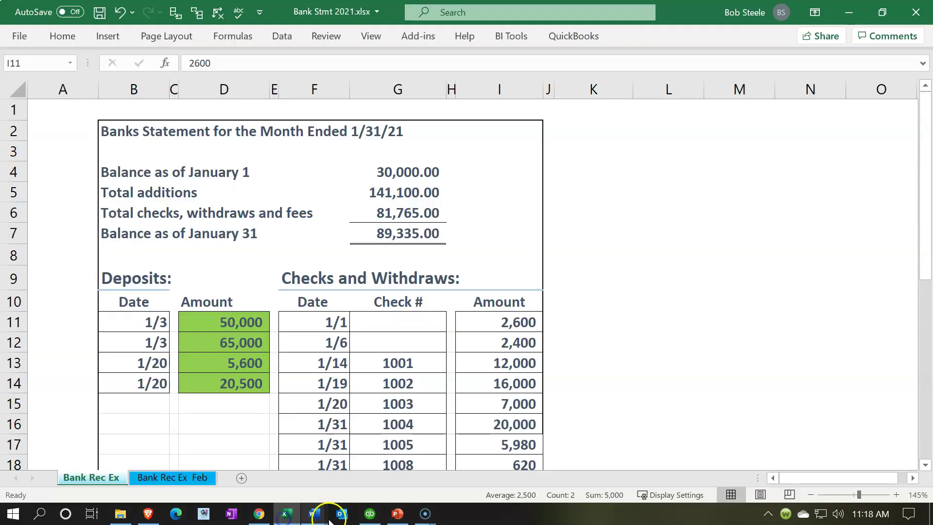
left_click(370, 513)
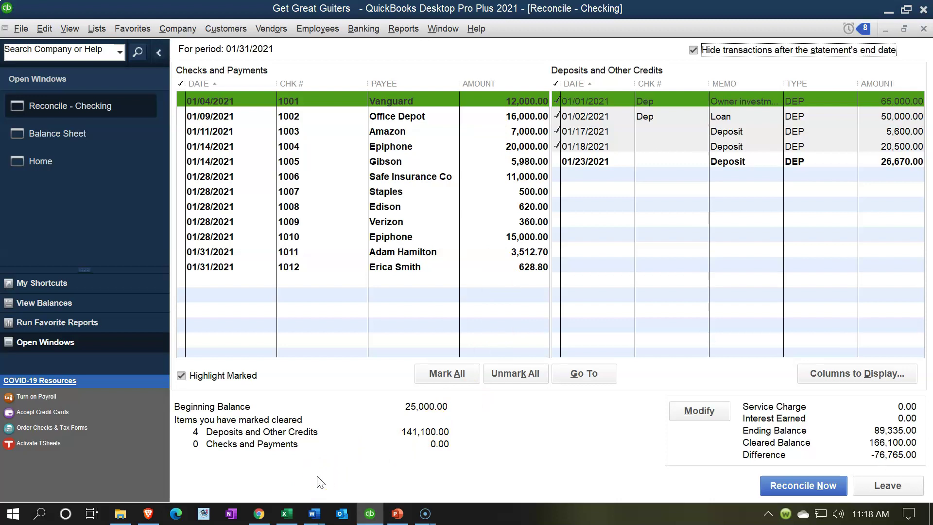
Step: Examine the date, check number and amount of check 1001 on the Excel bank statement
left_click(287, 514)
left_click(493, 365)
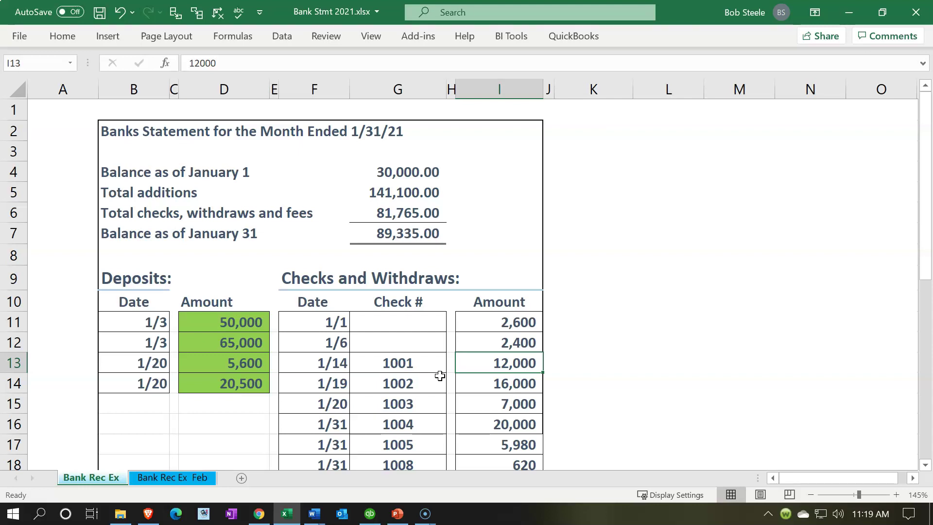
left_click(339, 358)
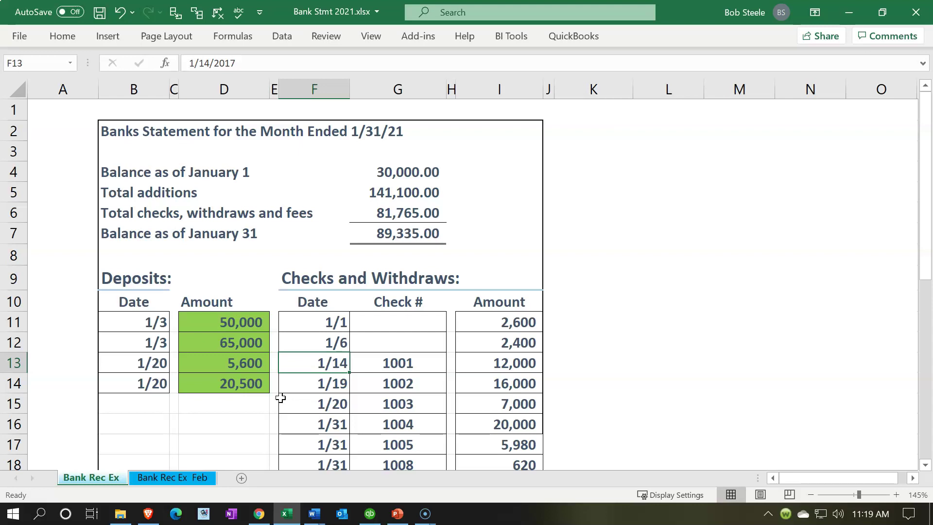
left_click(395, 363)
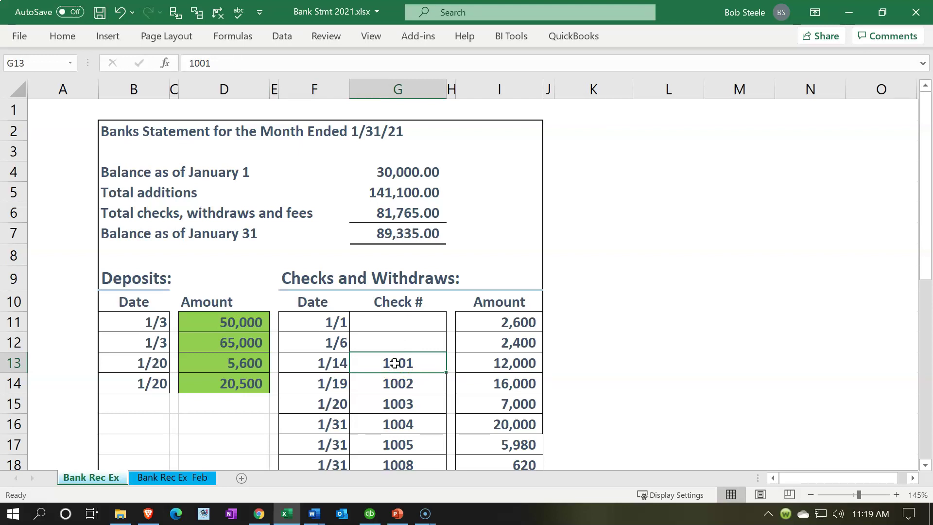
key("Left")
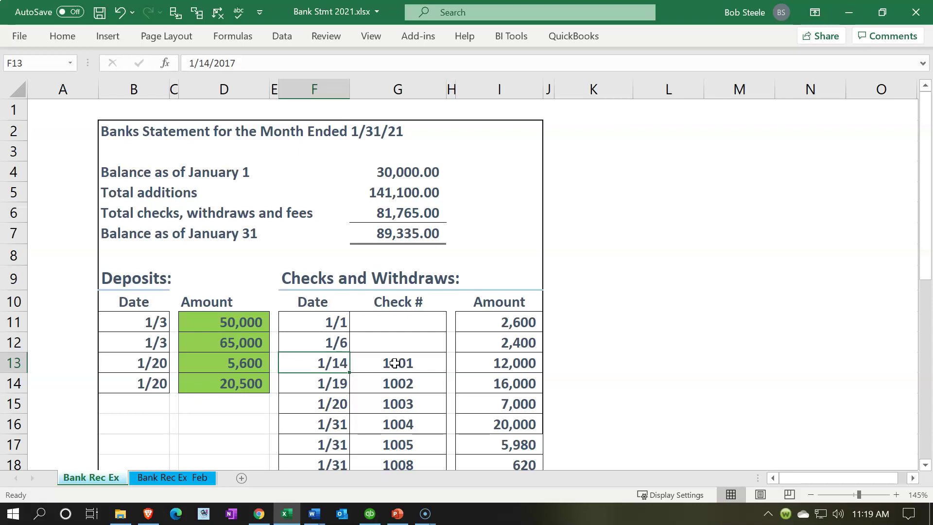
left_click(395, 363)
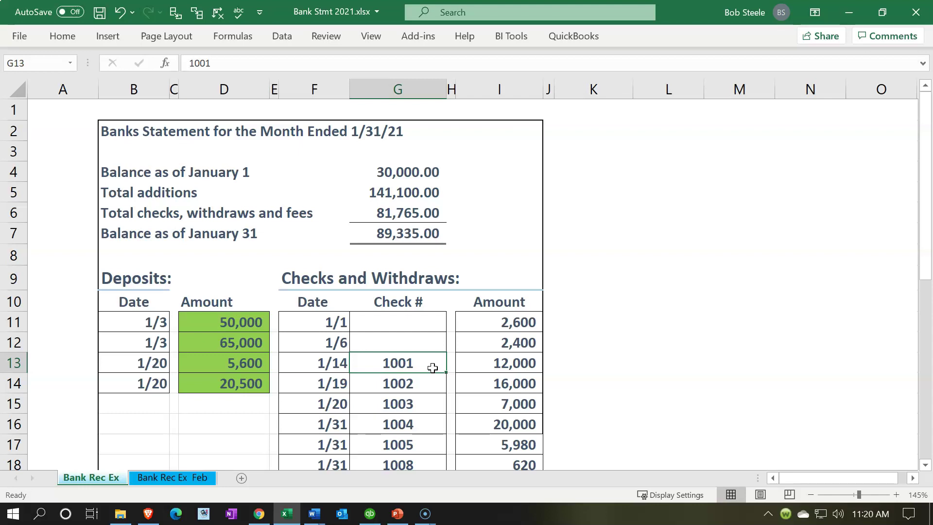
scroll(433, 368, "down", 1)
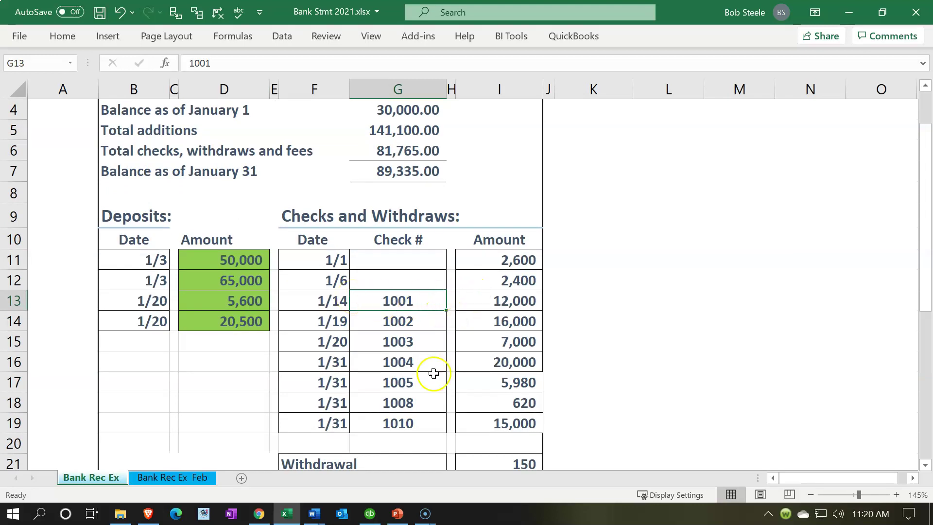
Step: Return to the QuickBooks reconciliation and mark the 12,000.00 Vanguard check 1001 as cleared
left_click(370, 514)
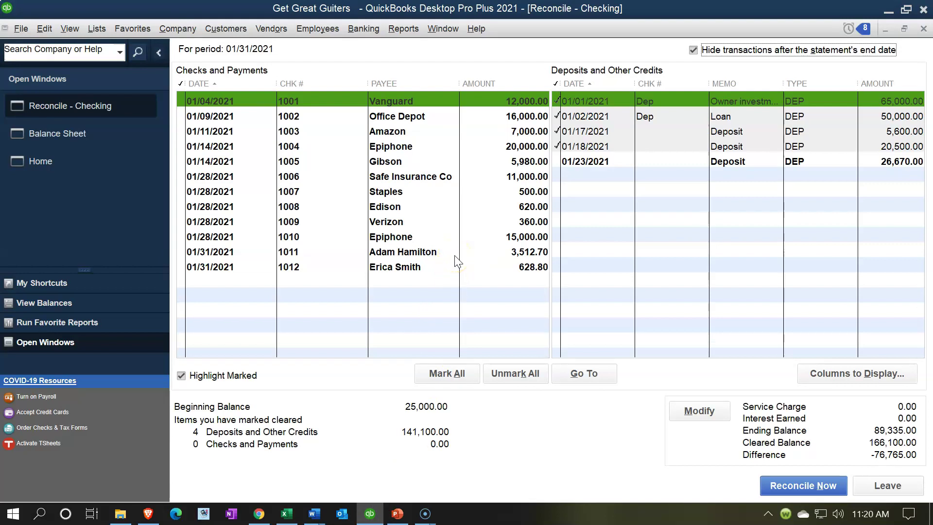
mouse_move(378, 518)
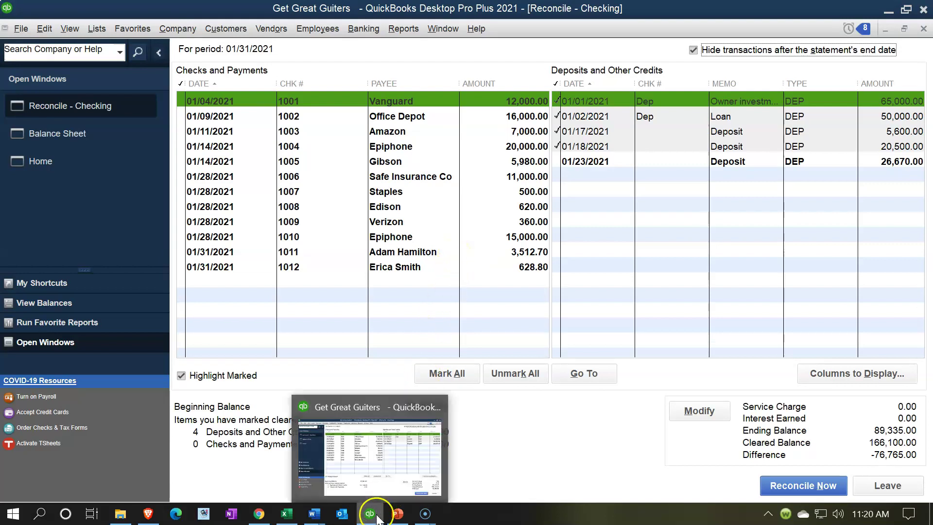
left_click(487, 102)
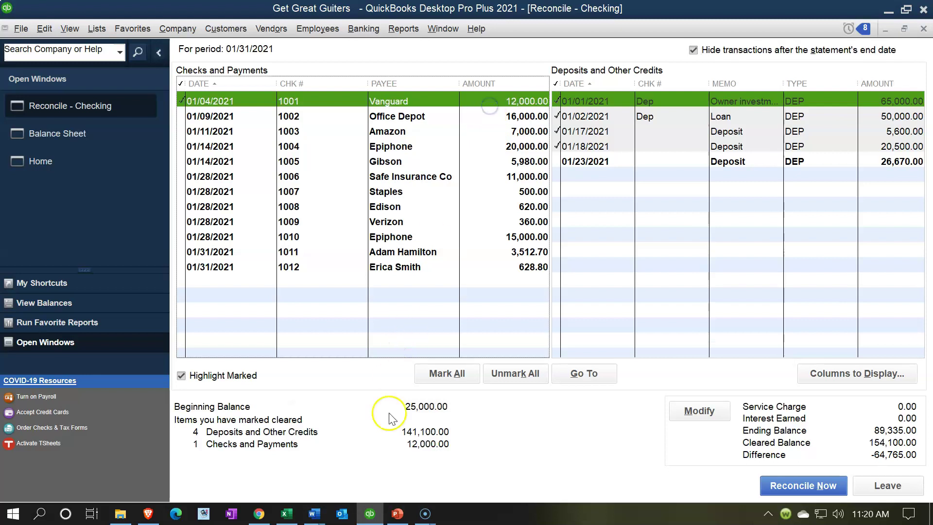
Step: Switch to the Excel bank statement and fill the check 1001 row, from date to amount, with green
left_click(368, 505)
left_click(503, 302)
right_click(505, 305)
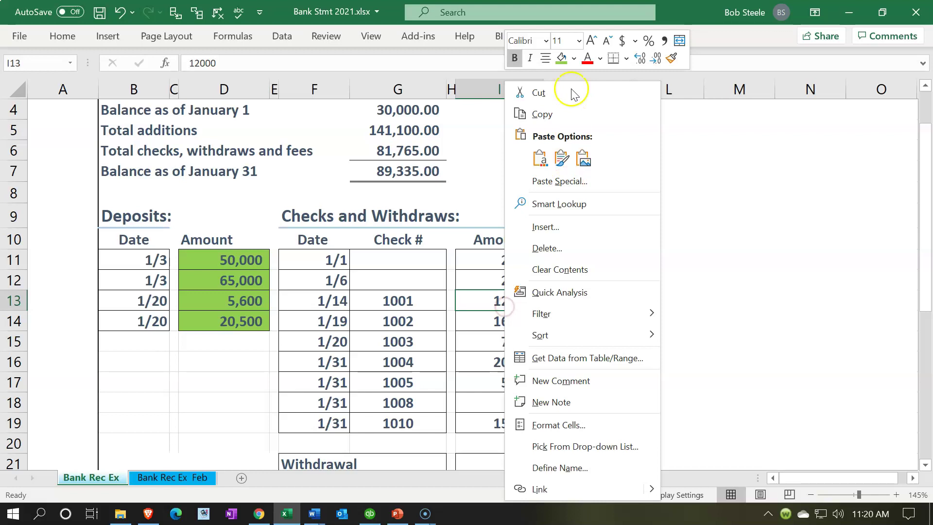
left_click(537, 93)
left_click_drag(343, 302, 523, 305)
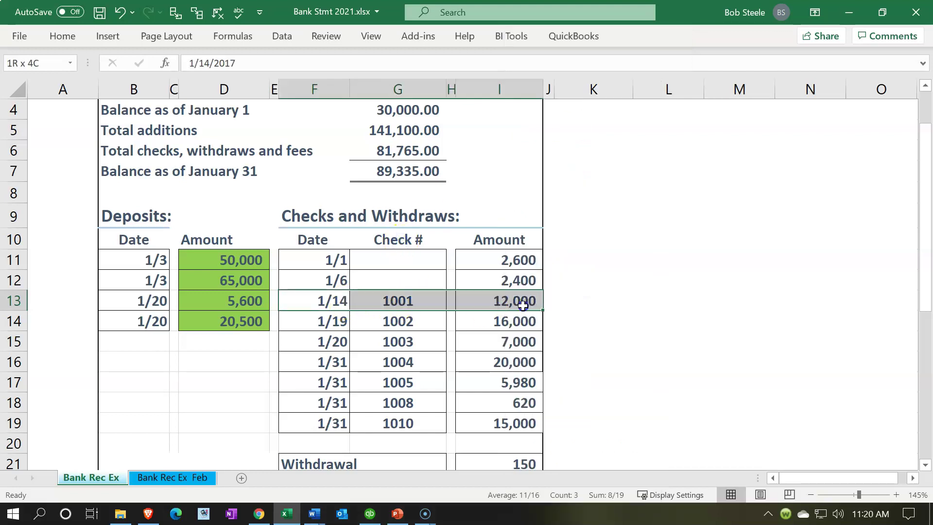
right_click(523, 305)
left_click(581, 58)
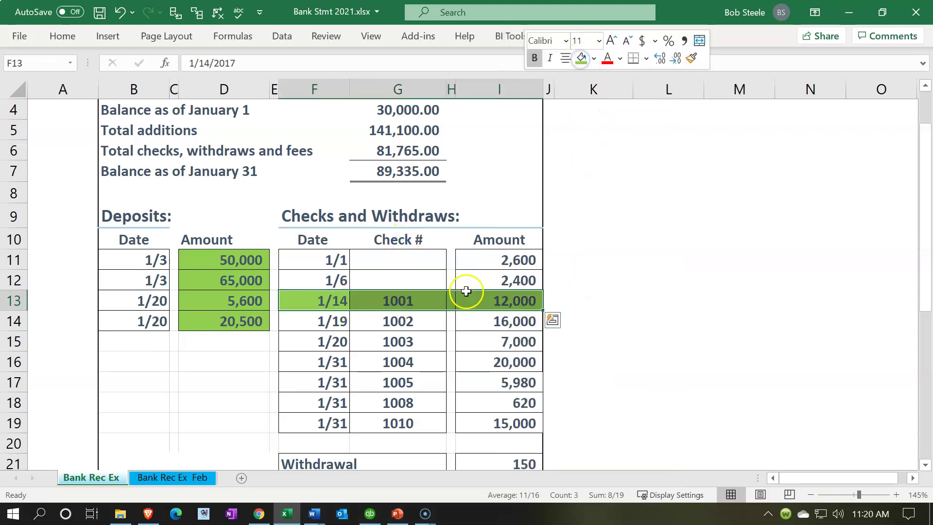
Step: Mark the 16,000.00 Office Depot check 1002 as cleared in QuickBooks and fill its row on the Excel statement with green
left_click(508, 321)
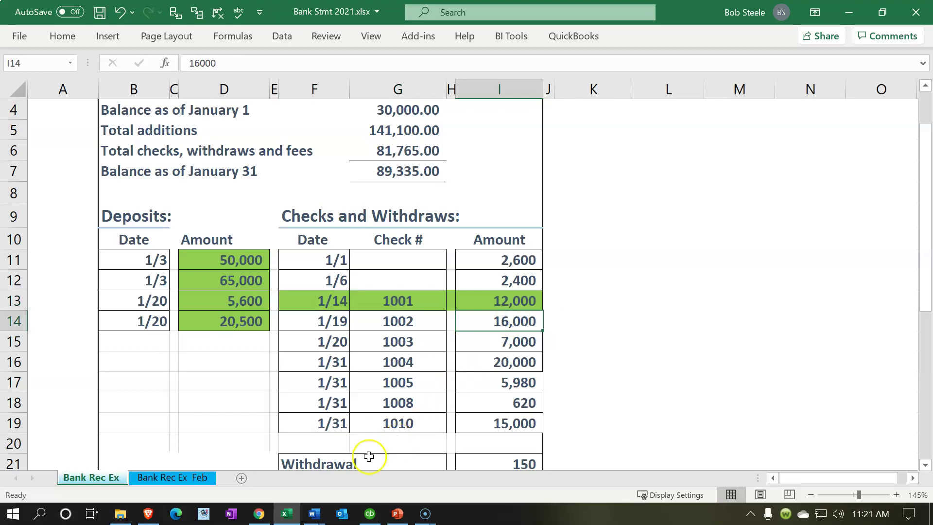
left_click(287, 516)
left_click(287, 516)
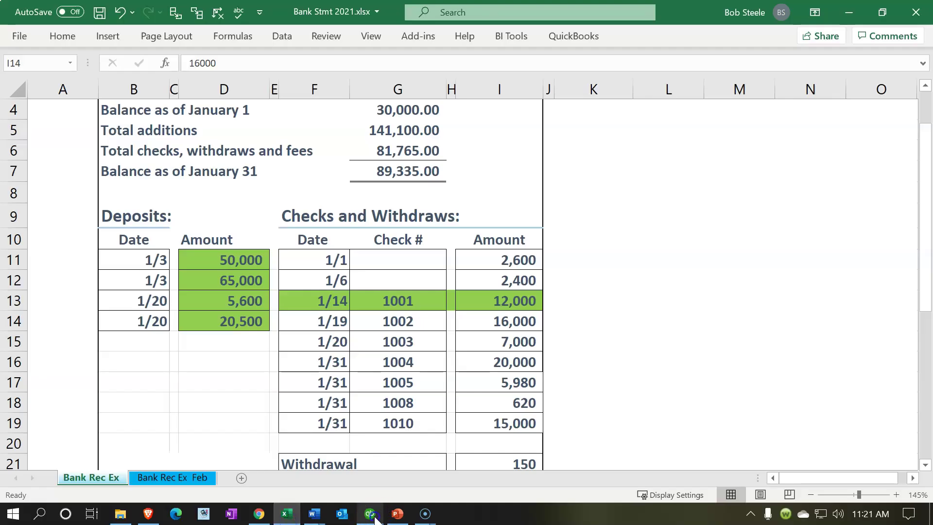
left_click(374, 517)
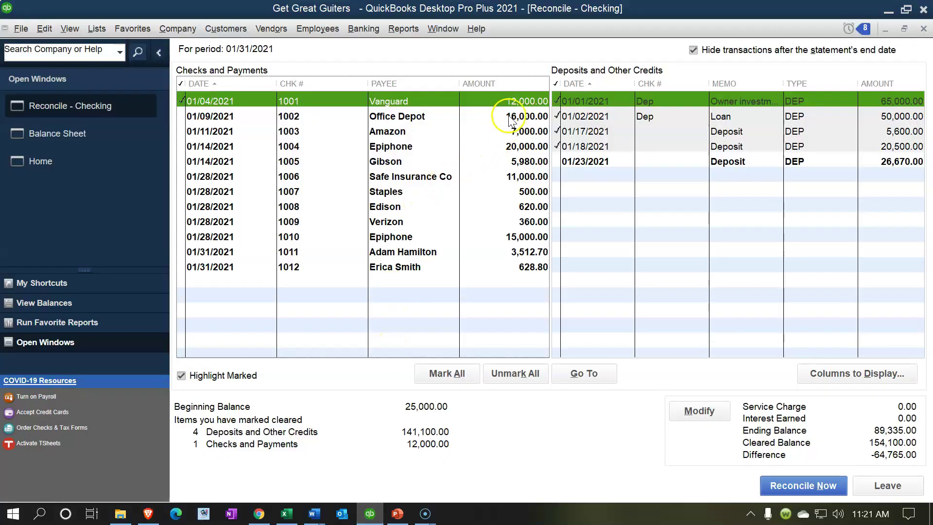
left_click(510, 119)
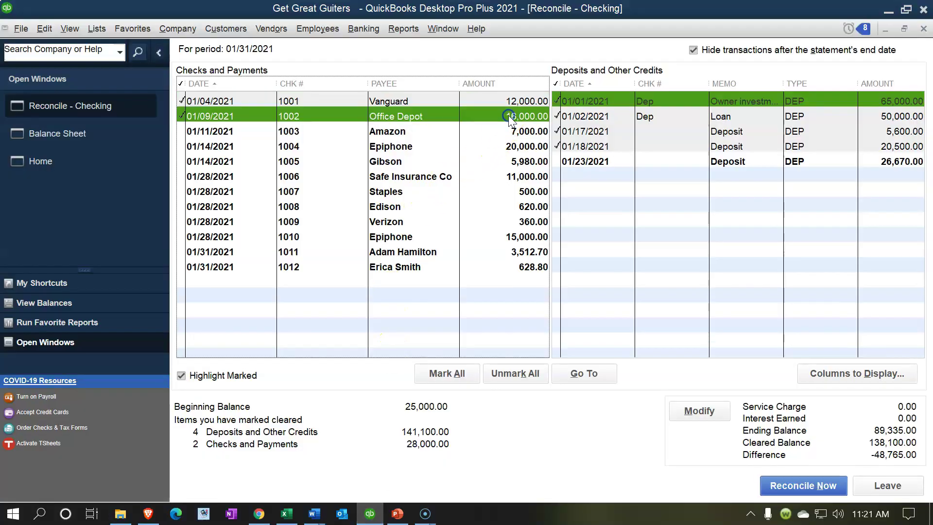
left_click(287, 516)
left_click_drag(340, 322, 457, 331)
right_click(458, 331)
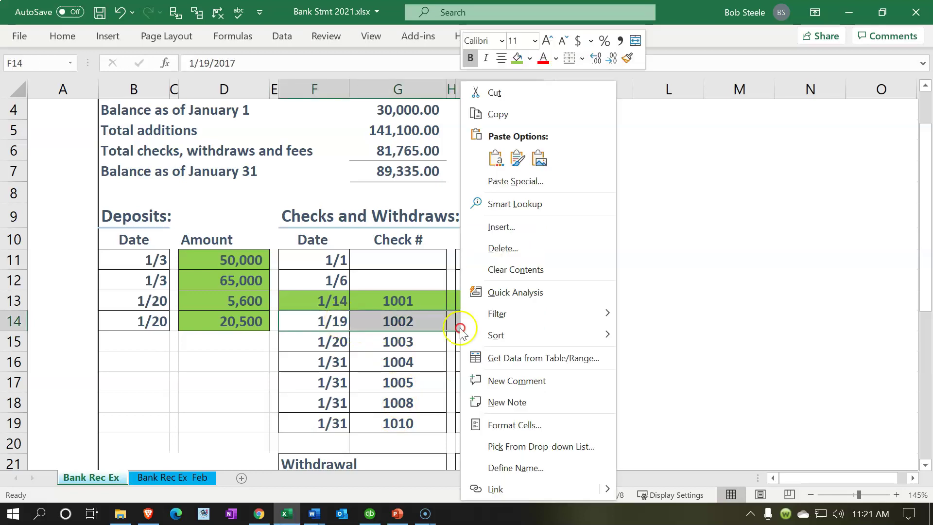
left_click(523, 63)
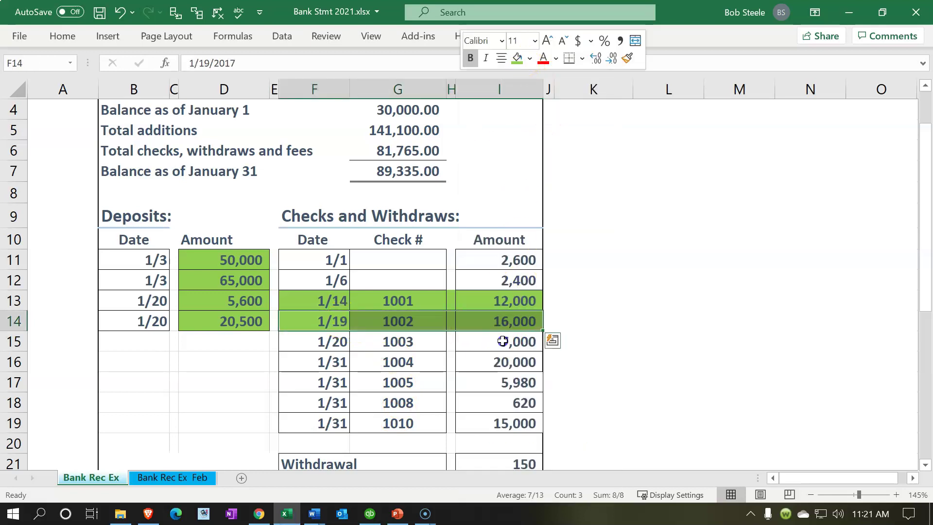
Step: Mark the 7,000.00 Amazon check 1003 as cleared in QuickBooks and fill its row on the Excel statement with green
left_click(486, 341)
left_click(287, 513)
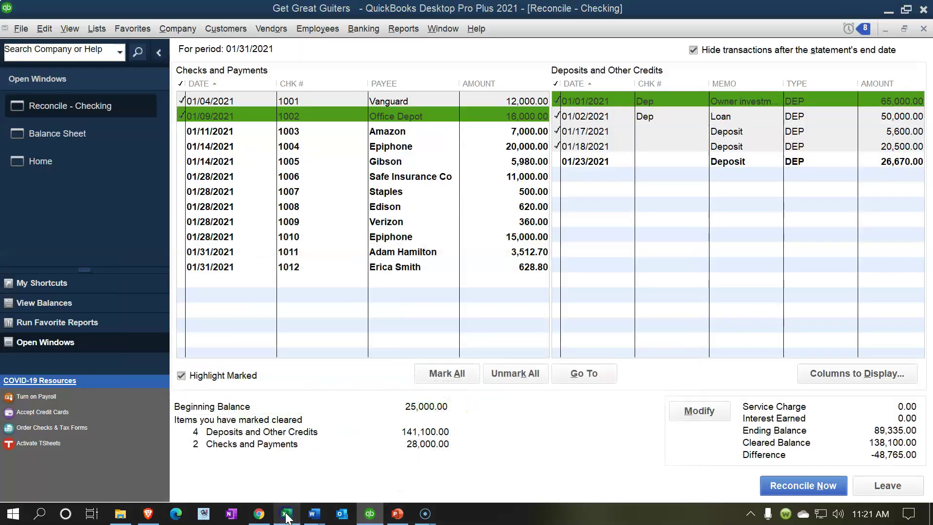
left_click(502, 131)
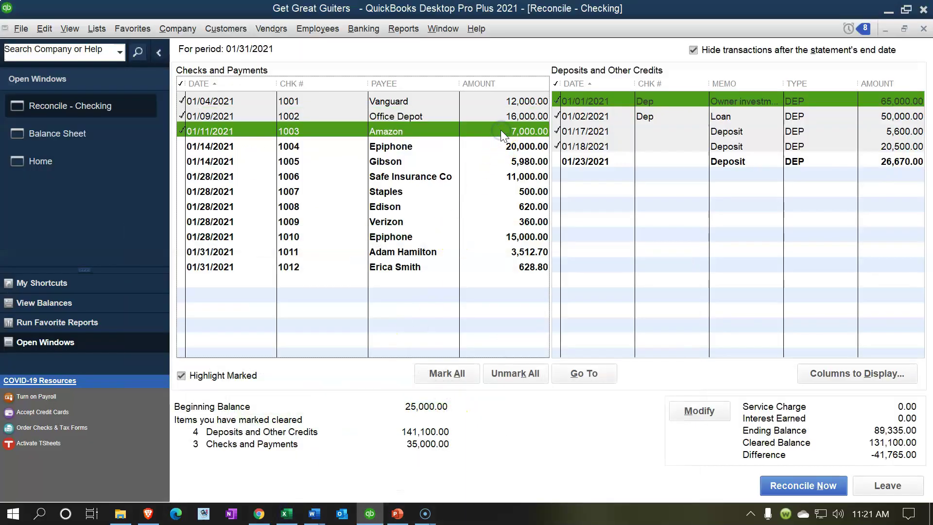
left_click(287, 514)
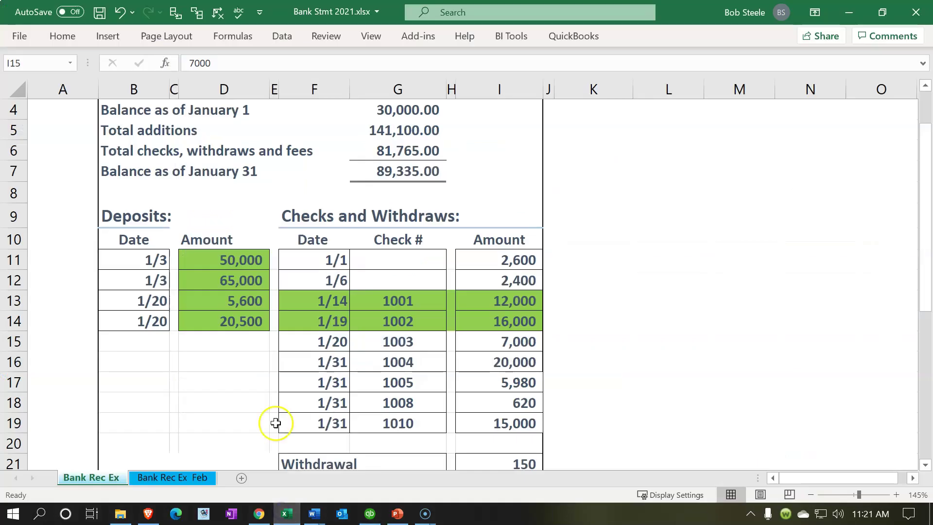
left_click_drag(311, 342, 471, 342)
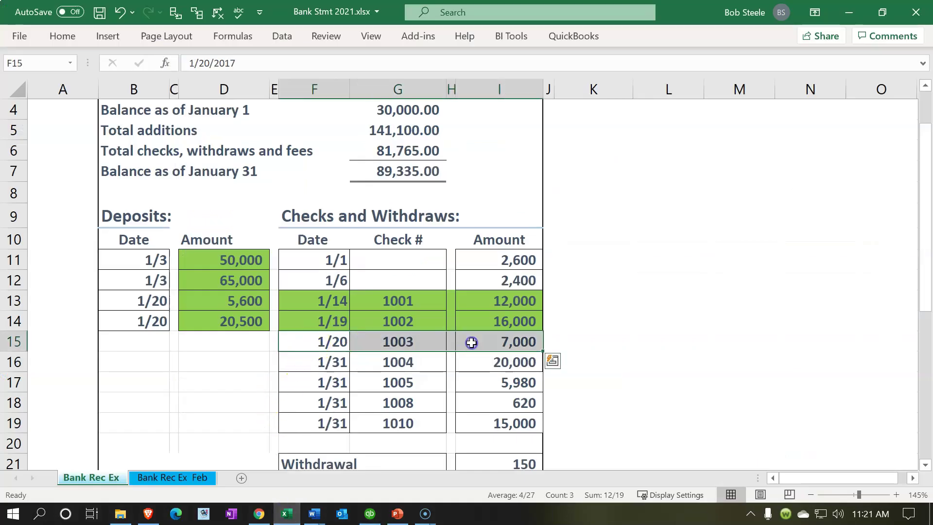
right_click(471, 343)
left_click(529, 58)
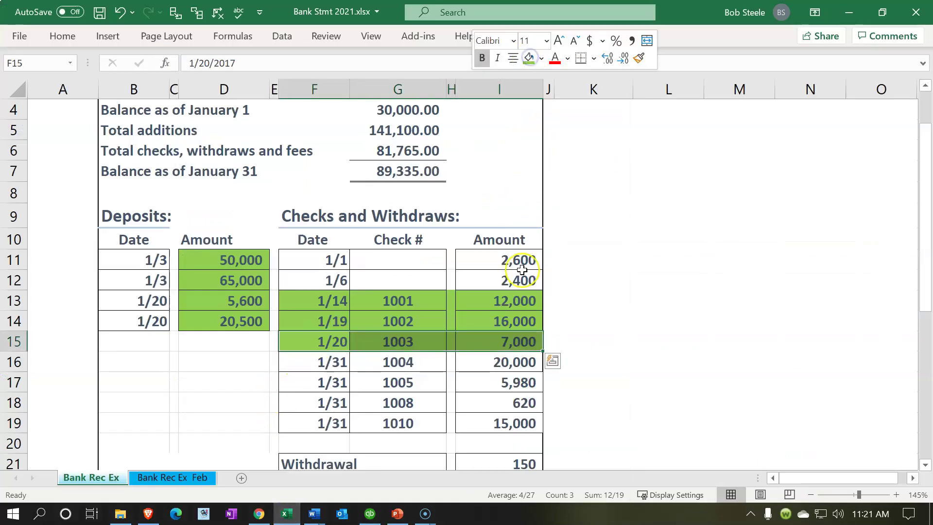
Step: Mark the 20,000.00 Epiphone check 1004 as cleared in QuickBooks and fill its row on the Excel statement with green
left_click(485, 363)
left_click(287, 514)
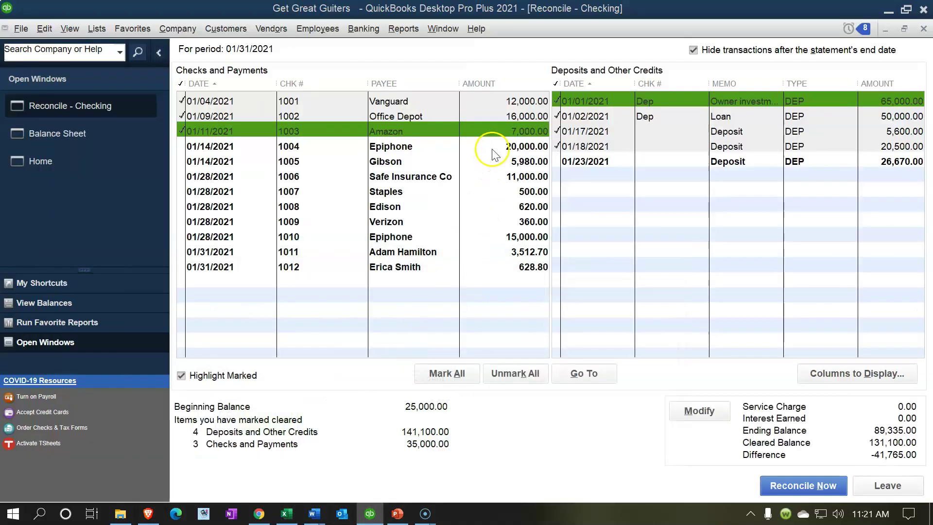
left_click(492, 149)
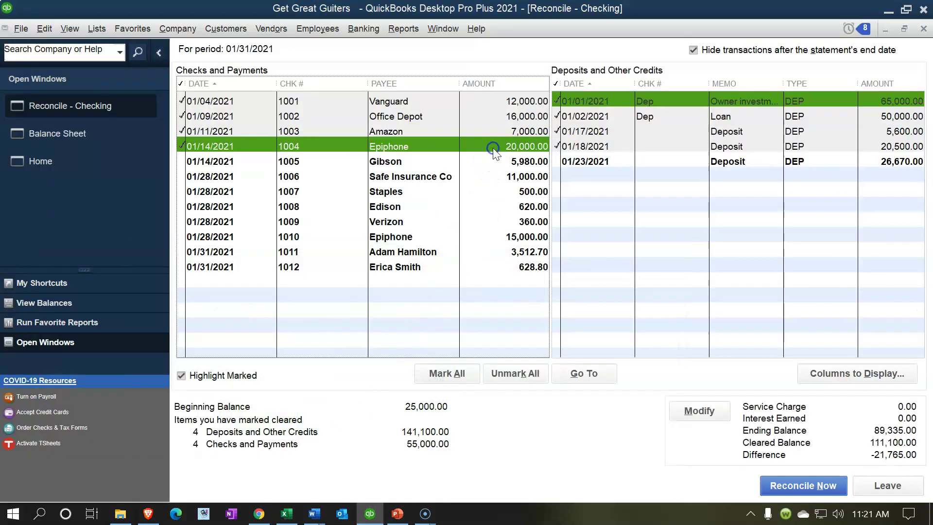
left_click(292, 514)
left_click_drag(333, 358, 469, 364)
right_click(471, 365)
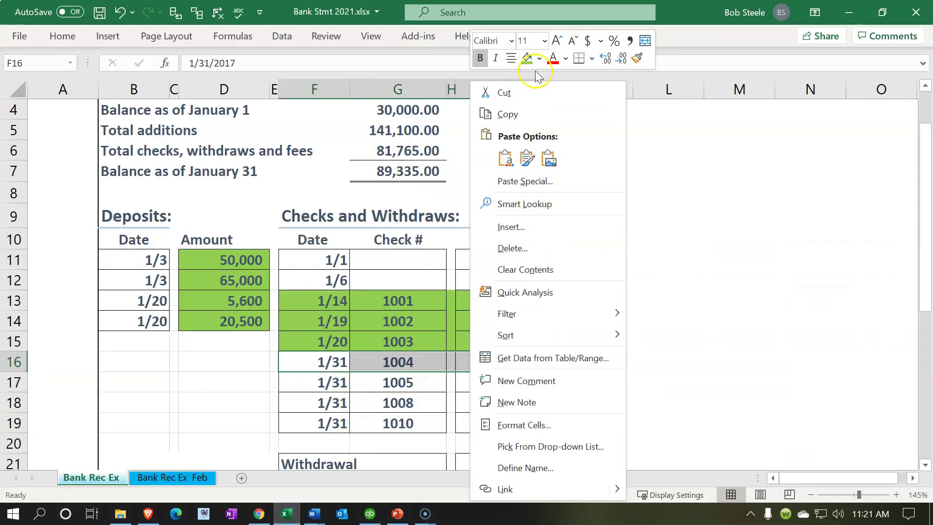
left_click(526, 58)
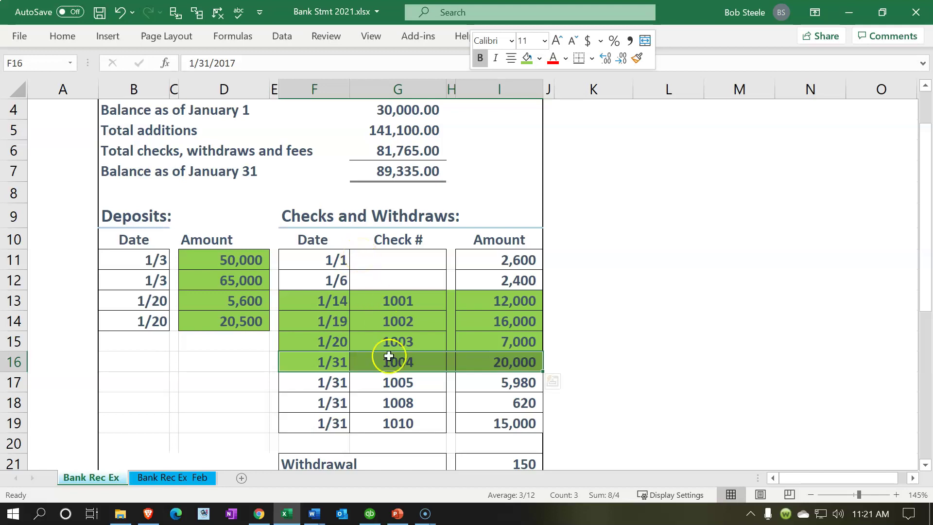
Step: Switch to QuickBooks, try sorting the checks and payments by check number and by payee, and restore the date order
left_click(370, 514)
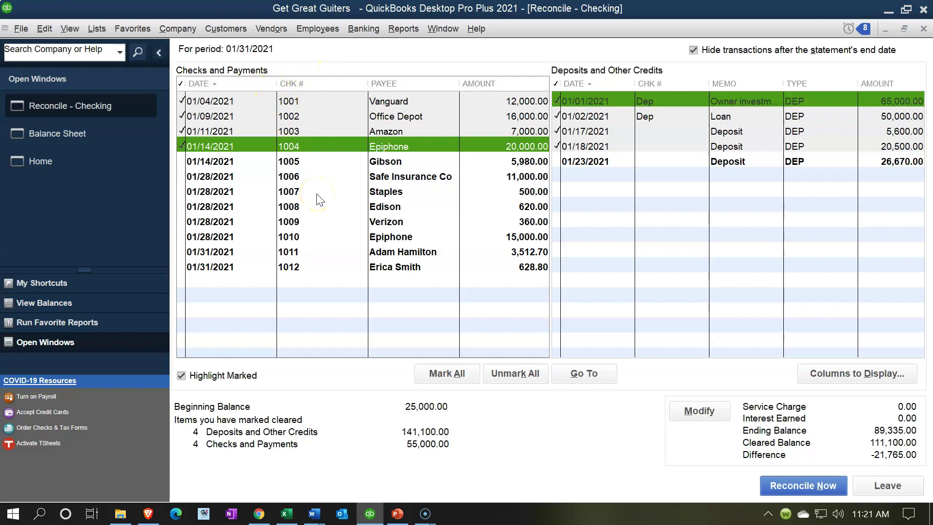
left_click(332, 86)
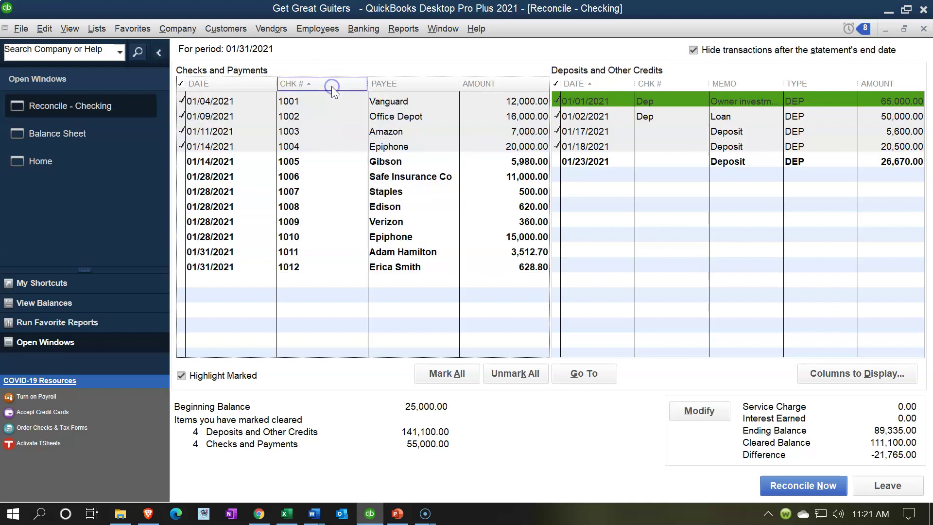
left_click(247, 86)
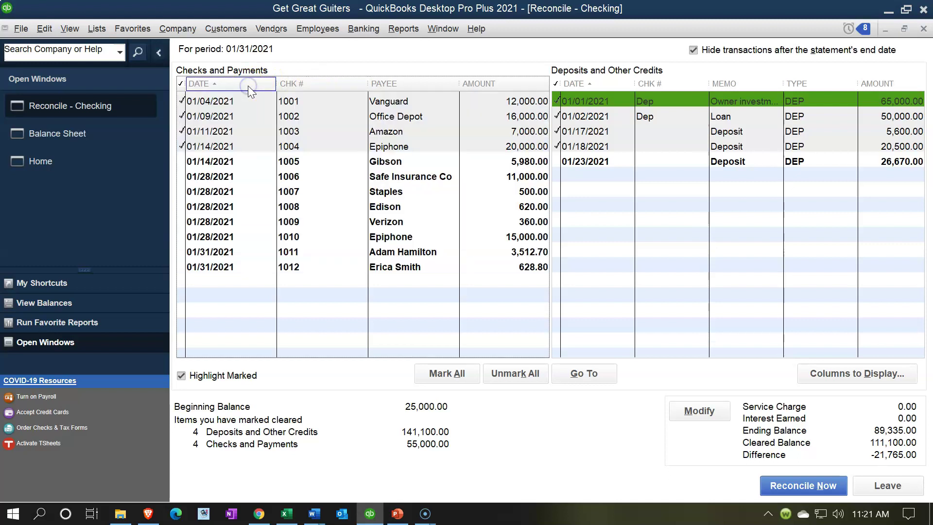
left_click(413, 84)
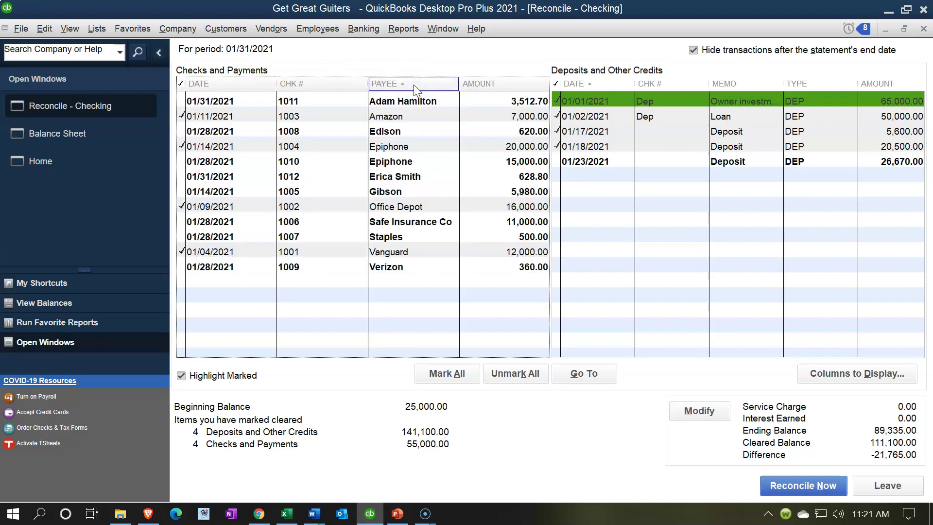
left_click(257, 86)
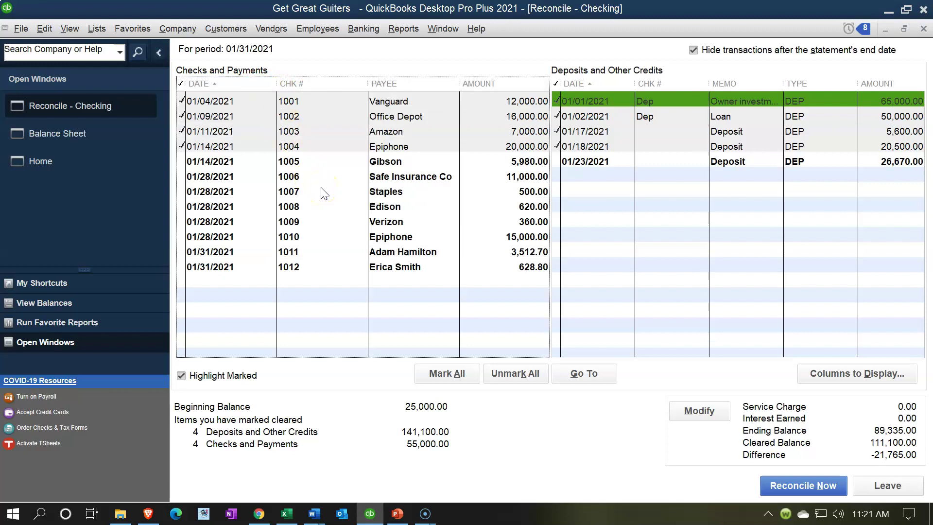
Step: Mark the 5,980.00 Gibson check 1005 as cleared in QuickBooks and fill its row on the Excel statement with green
left_click(287, 514)
left_click(416, 384)
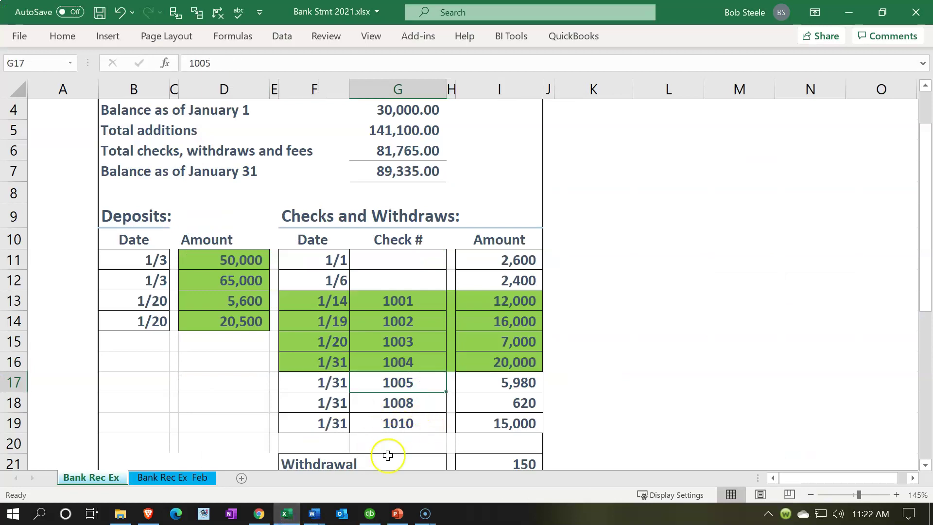
left_click(370, 513)
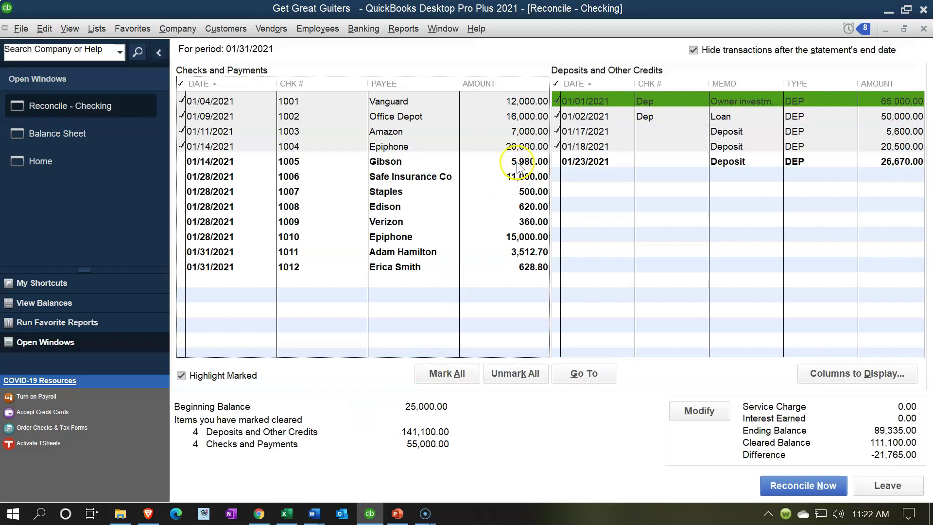
left_click(514, 163)
left_click(374, 514)
left_click_drag(327, 383, 474, 374)
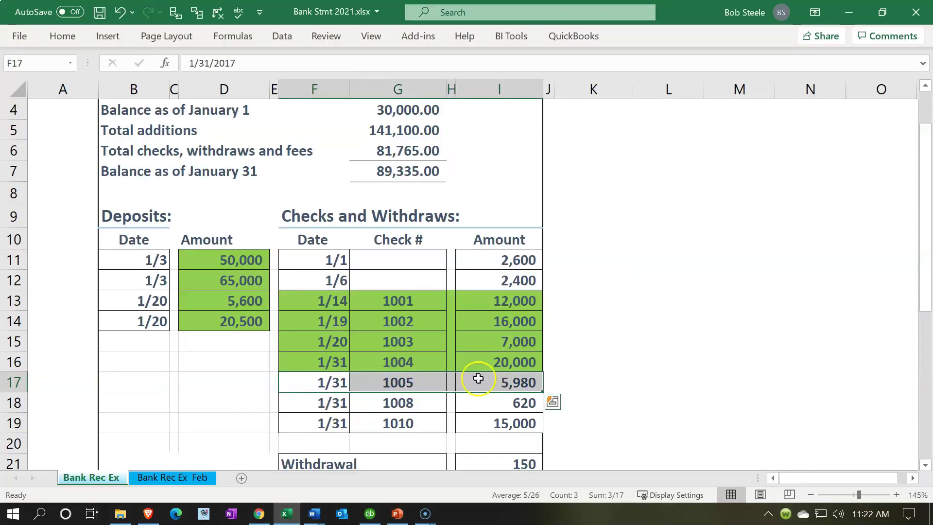
right_click(475, 375)
left_click(537, 59)
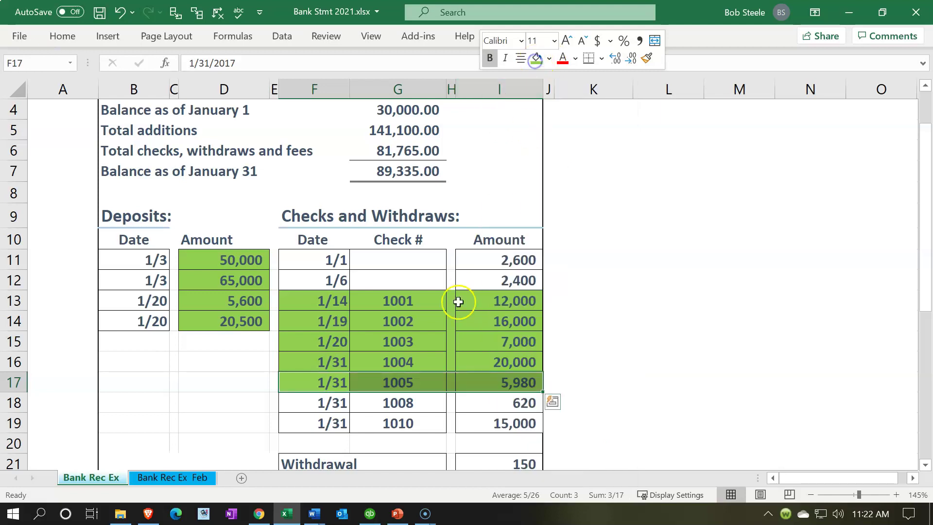
Step: Mark the 620.00 Edison check 1008 as cleared in QuickBooks and fill its row on the Excel statement with green
left_click(295, 517)
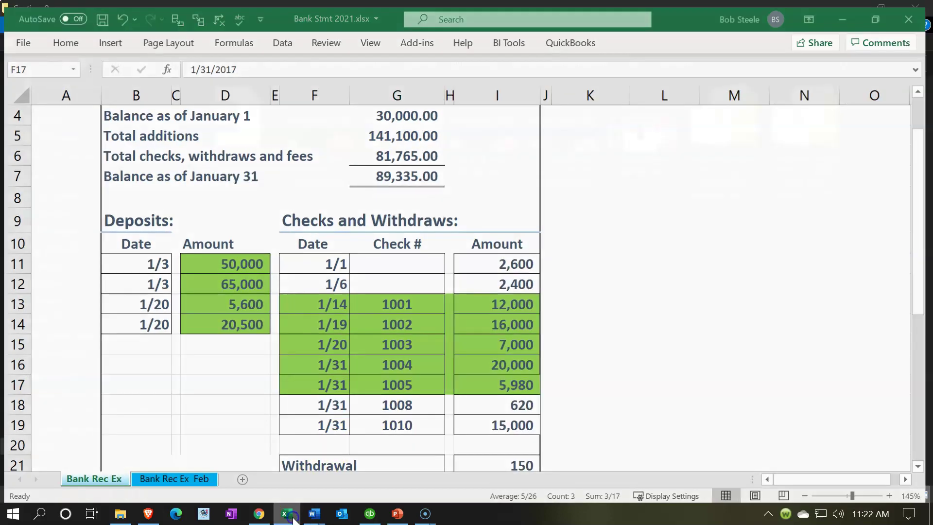
left_click(292, 516)
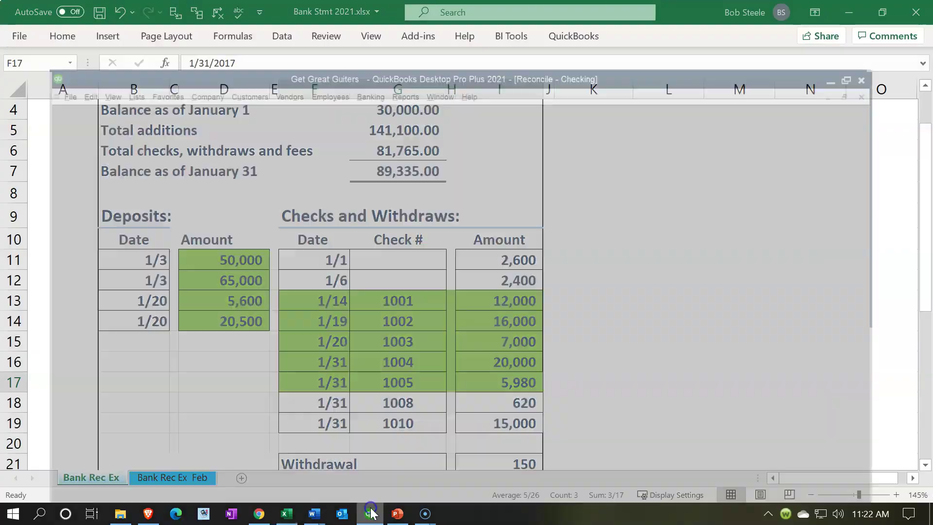
left_click(369, 513)
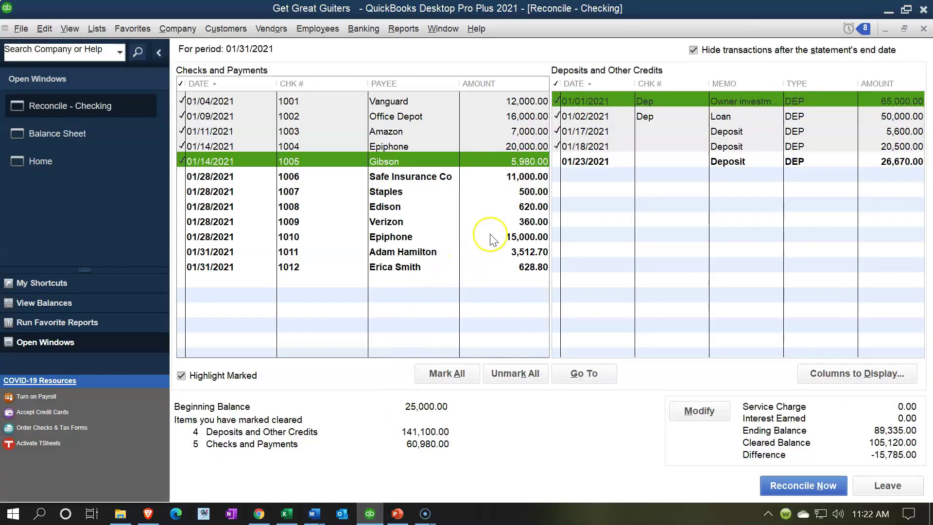
left_click(287, 514)
left_click(288, 514)
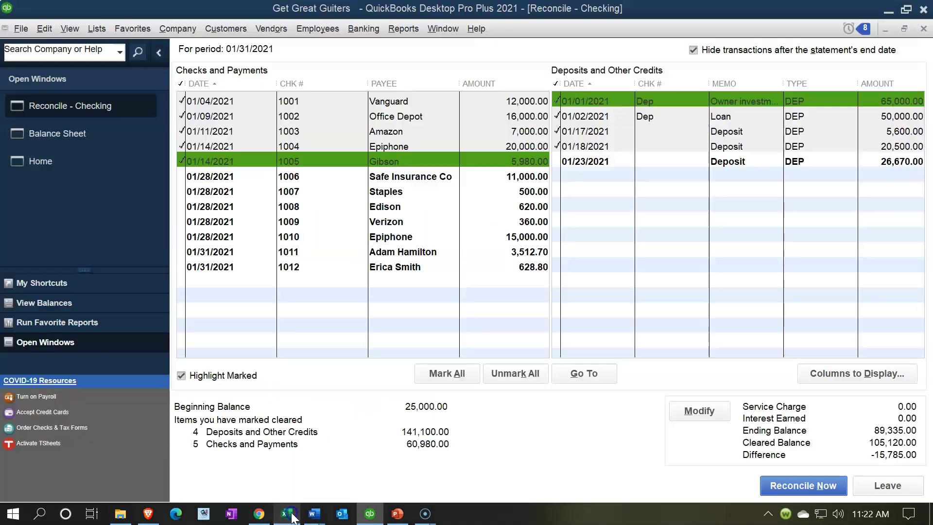
left_click(304, 208)
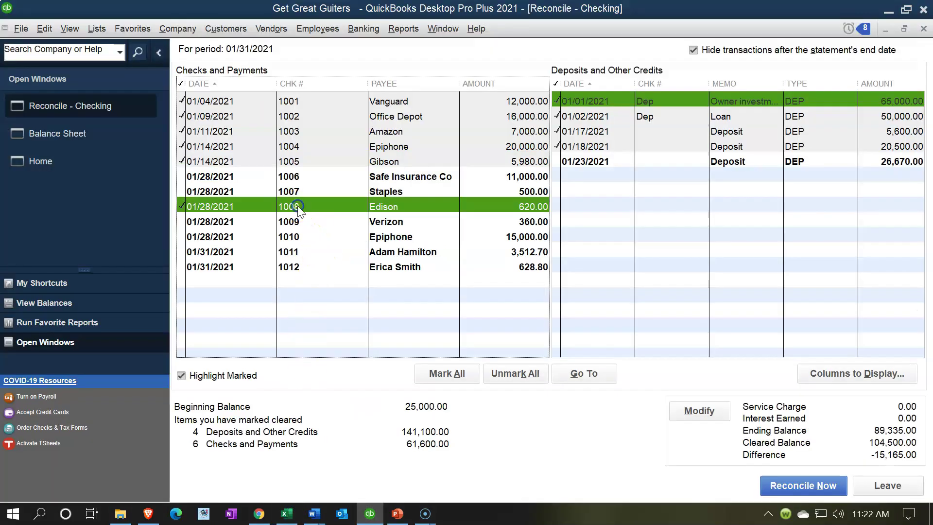
left_click(287, 514)
left_click_drag(316, 403, 491, 405)
right_click(498, 405)
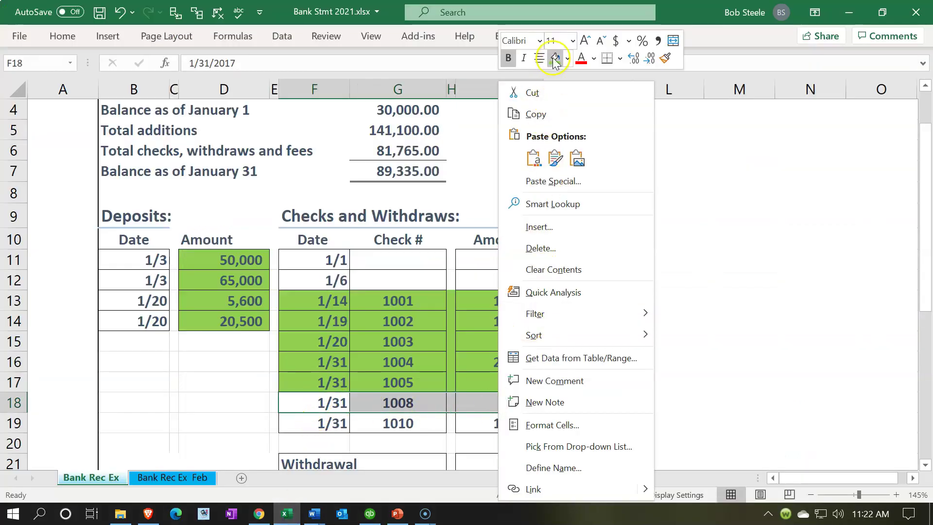
left_click(555, 57)
Step: Mark the 15,000.00 Epiphone check 1010 as cleared in QuickBooks and fill its row on the Excel statement with green
left_click(494, 421)
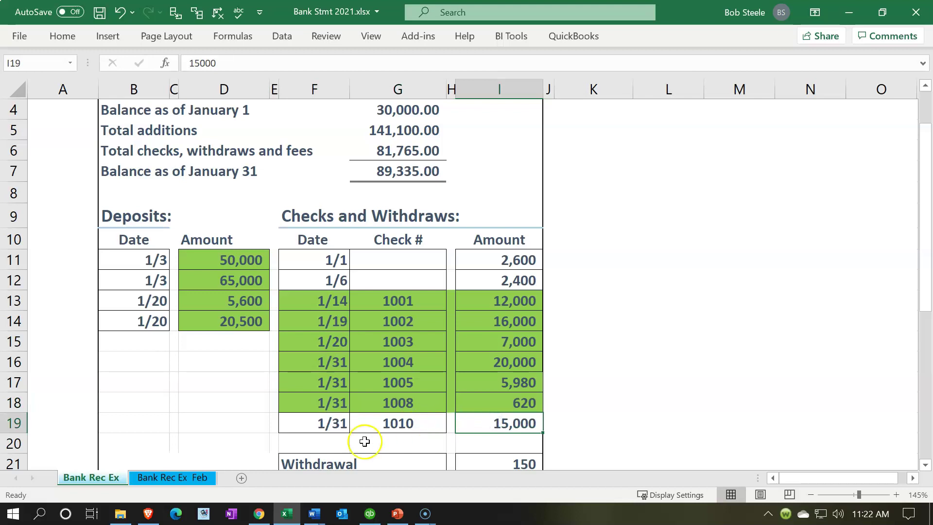
left_click(286, 515)
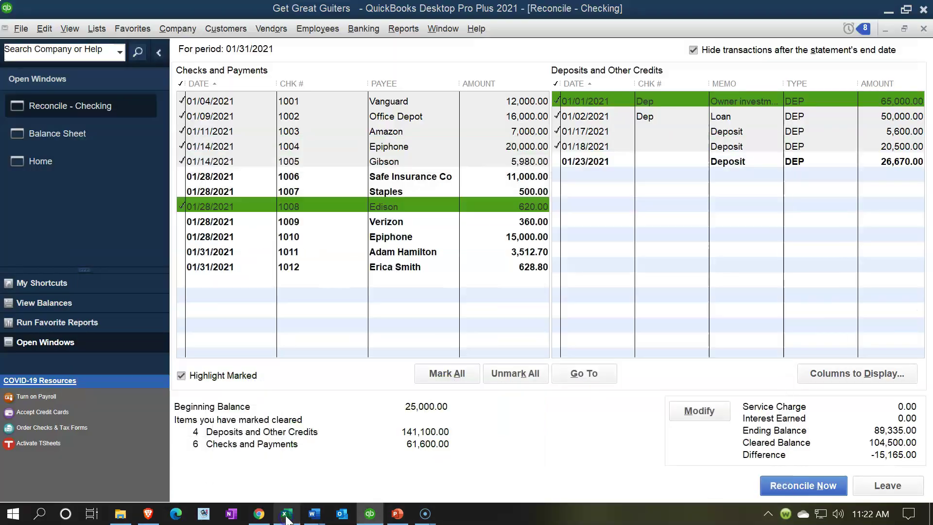
left_click(503, 235)
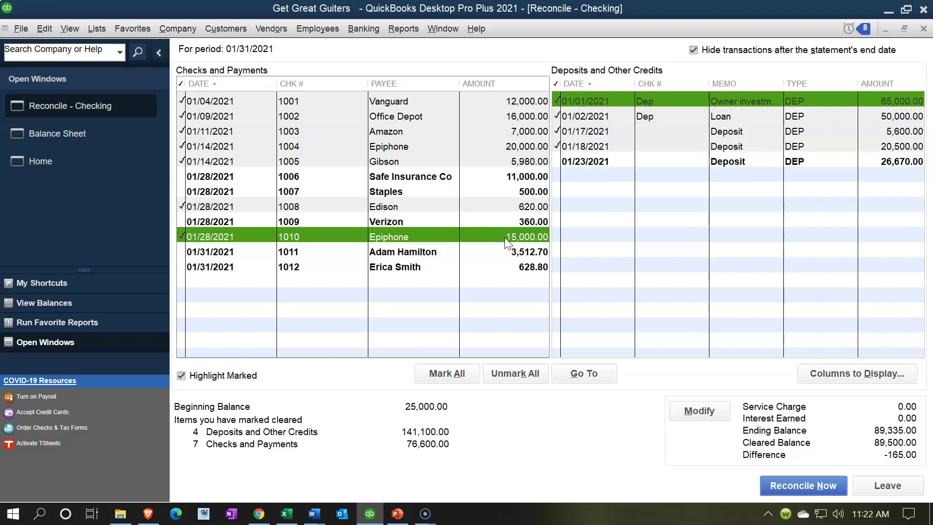
left_click(290, 509)
left_click_drag(330, 423, 513, 423)
right_click(513, 422)
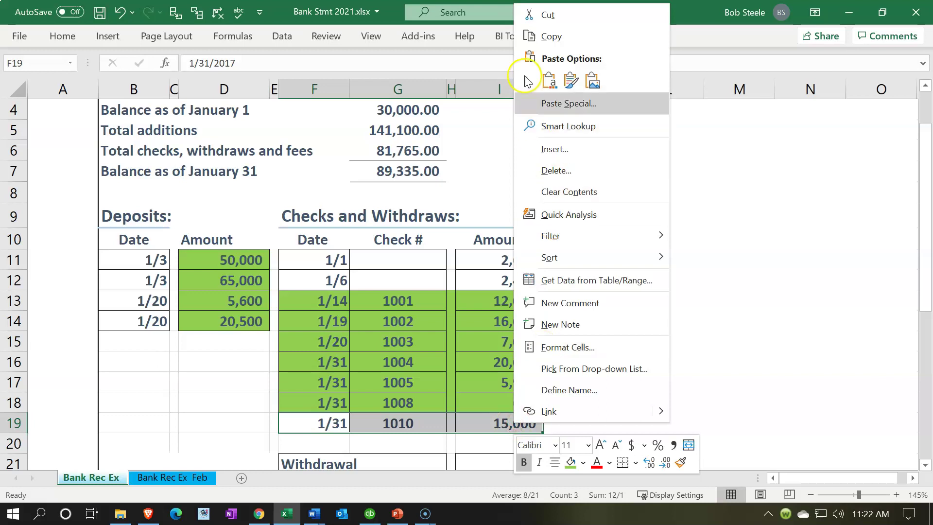
left_click(573, 462)
left_click(471, 403)
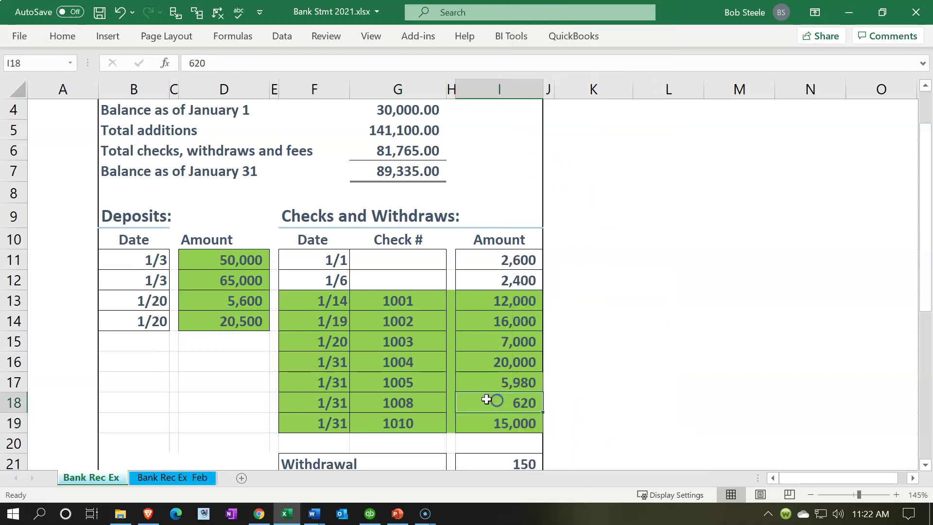
Step: Compare the statement's withdrawal and bank service charges in Excel with the remaining reconciliation difference in QuickBooks
scroll(483, 401, "down", 1)
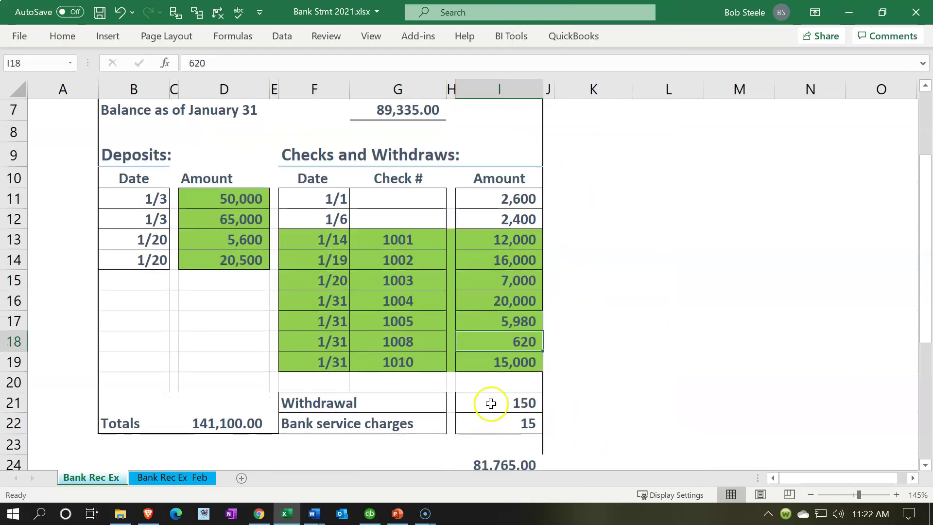
left_click(491, 403)
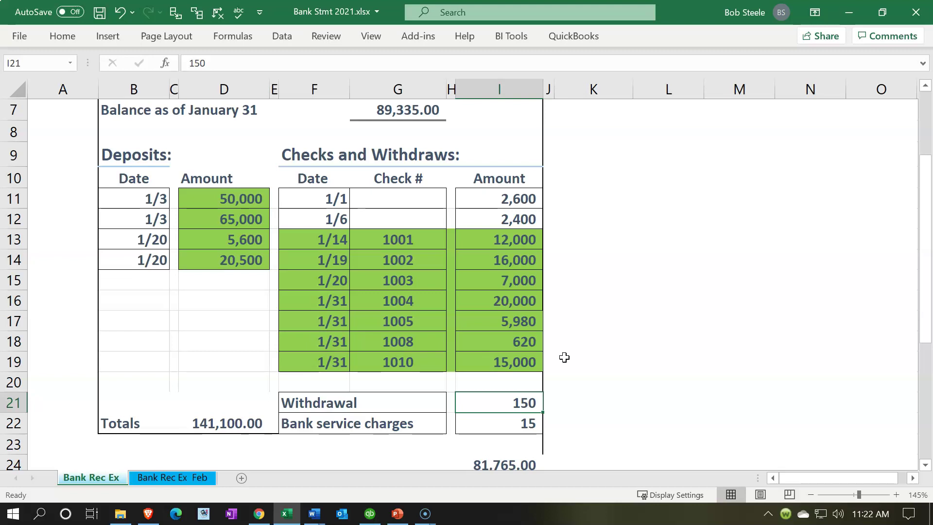
left_click(284, 518)
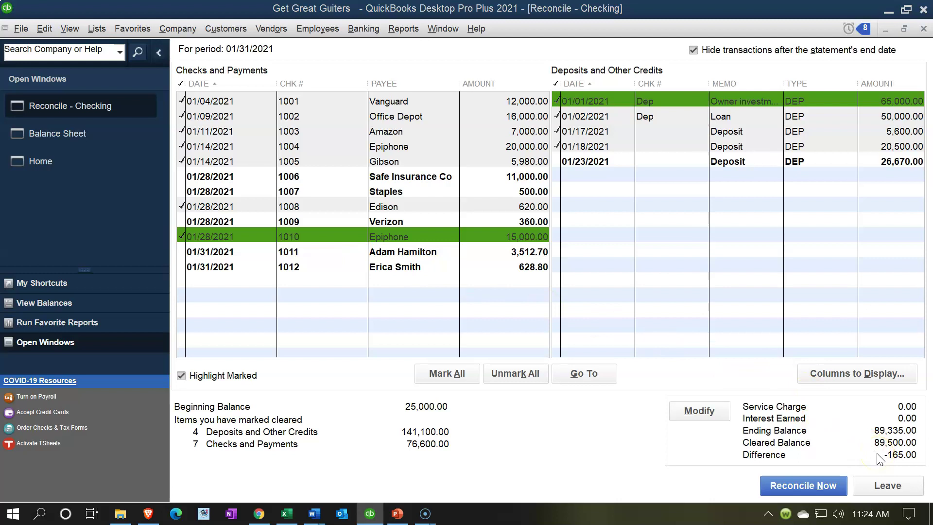
left_click(293, 516)
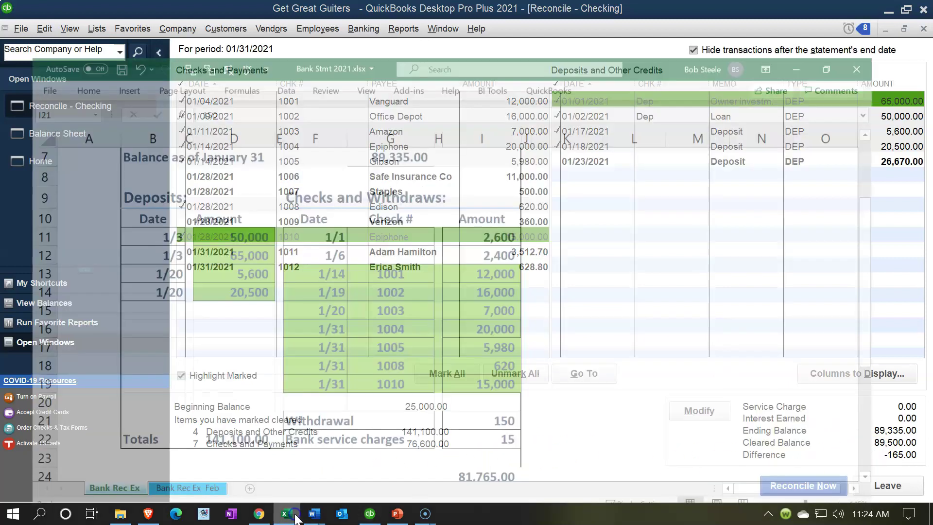
left_click_drag(510, 404, 510, 421)
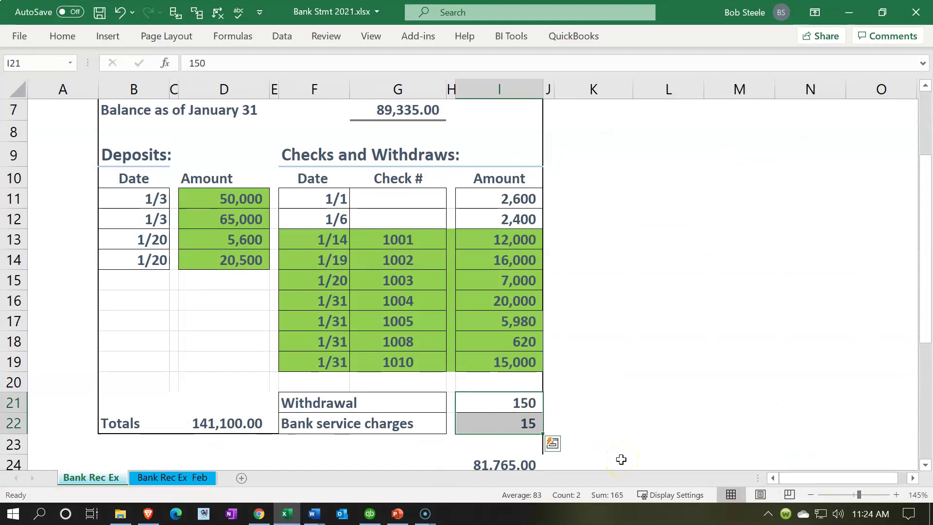
left_click(507, 404)
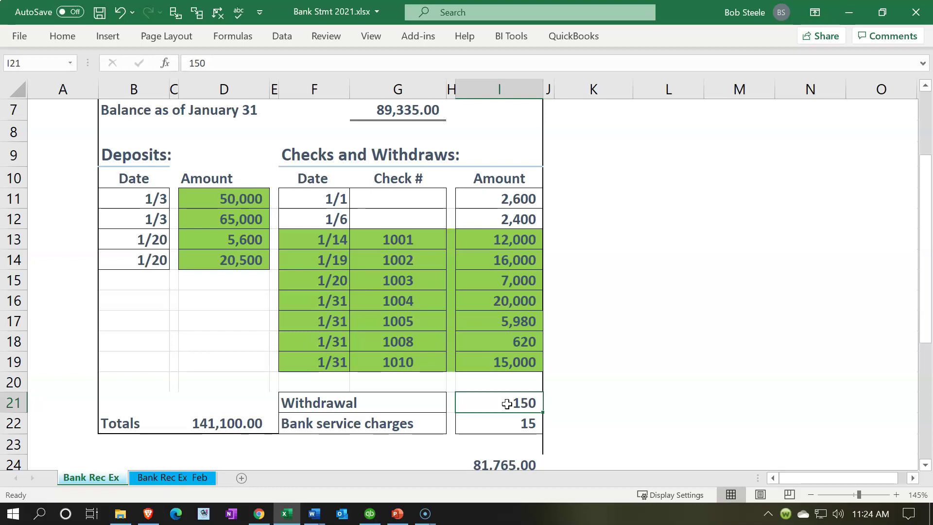
left_click(502, 421)
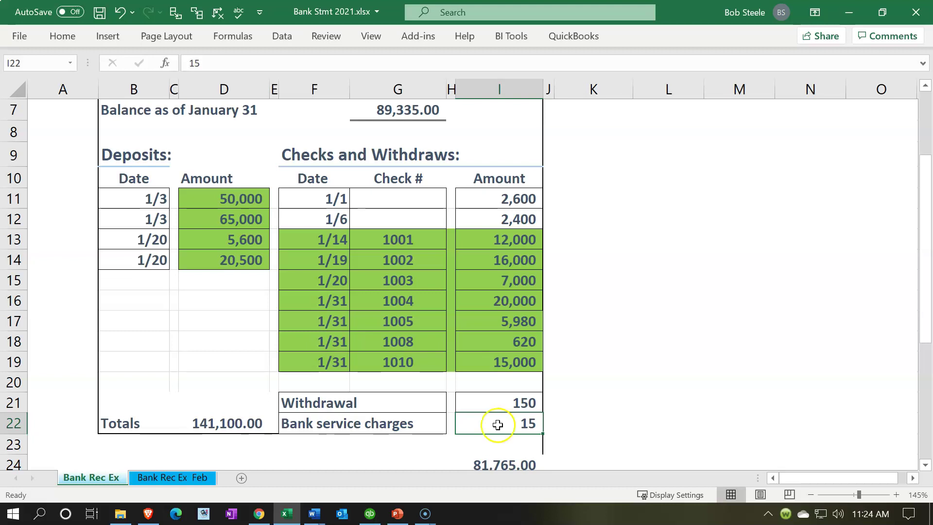
Step: Switch to QuickBooks and open the Checking account's register from the chart of accounts
left_click(365, 519)
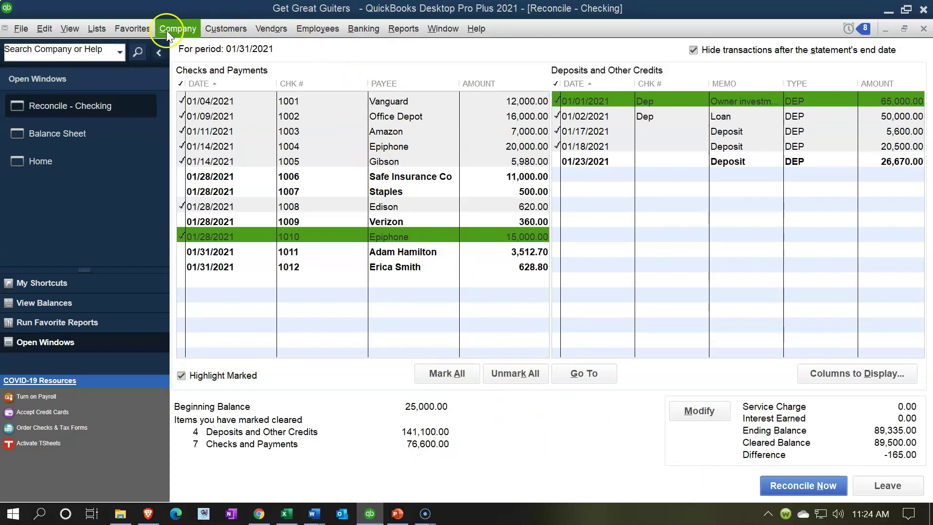
left_click(97, 30)
left_click(106, 47)
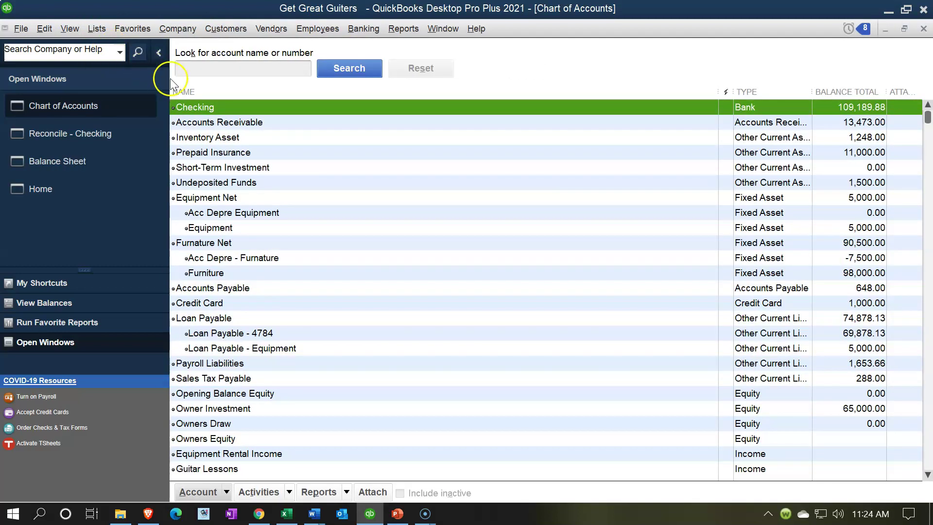
double_click(204, 109)
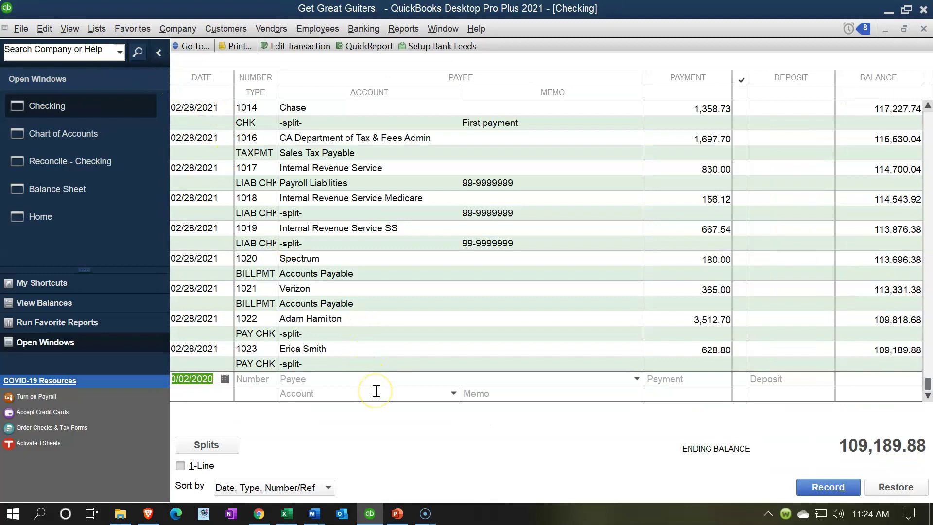
Step: Start a new register entry dated 01/31/2021 with Other as its number
type("0131")
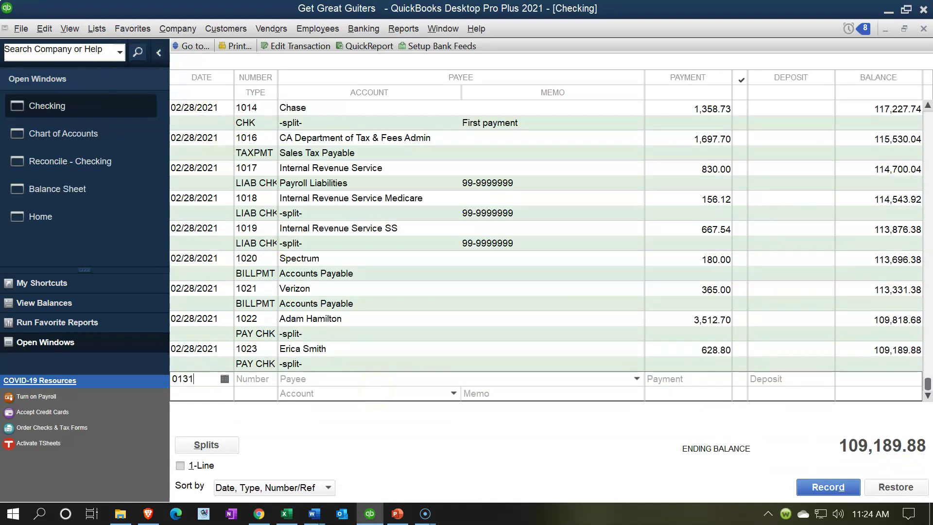
type("21")
key("Tab")
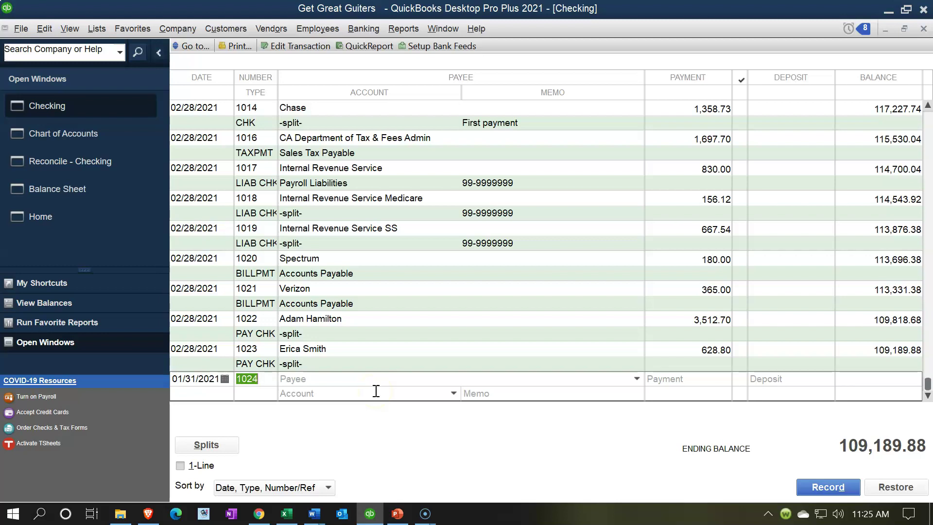
type("Other")
key("Tab")
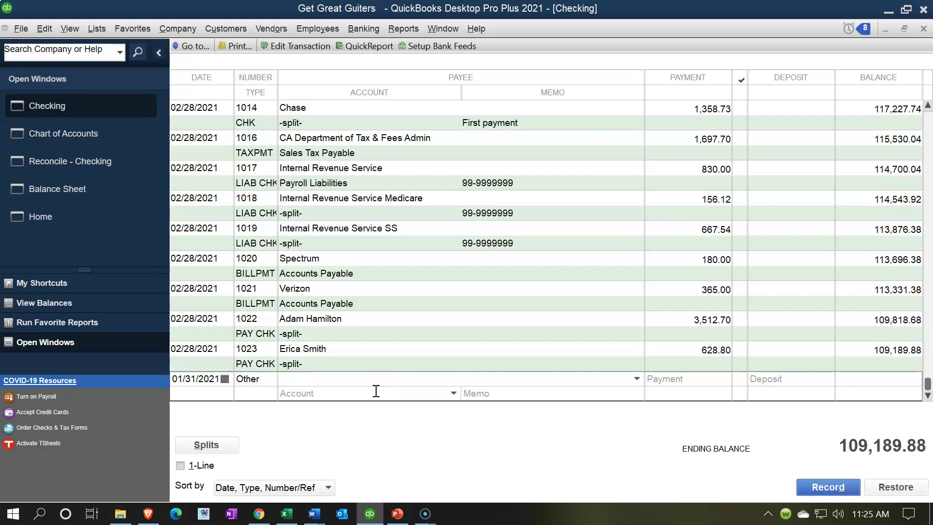
Step: Check the withdrawal on the Excel statement and enter 150.00 as the payment of the new QuickBooks register entry
left_click(287, 514)
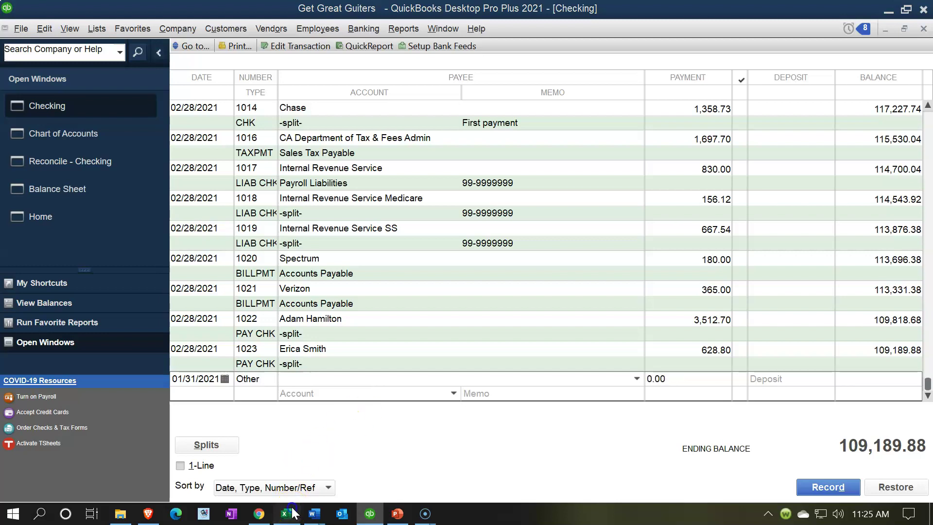
left_click(479, 403)
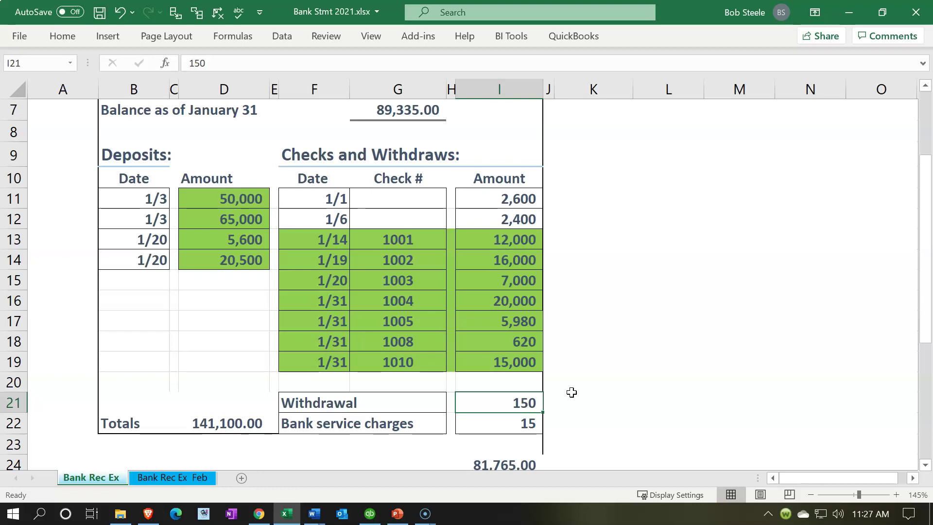
left_click(370, 514)
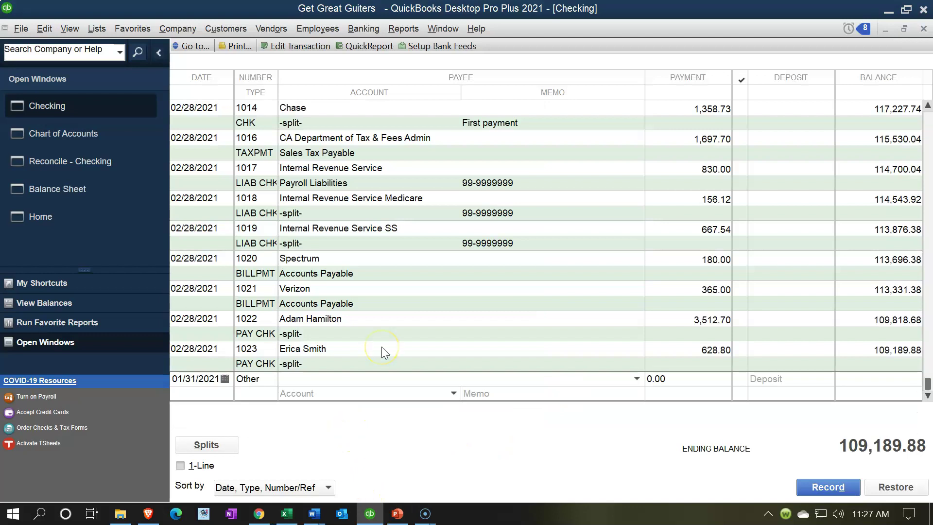
key("Tab")
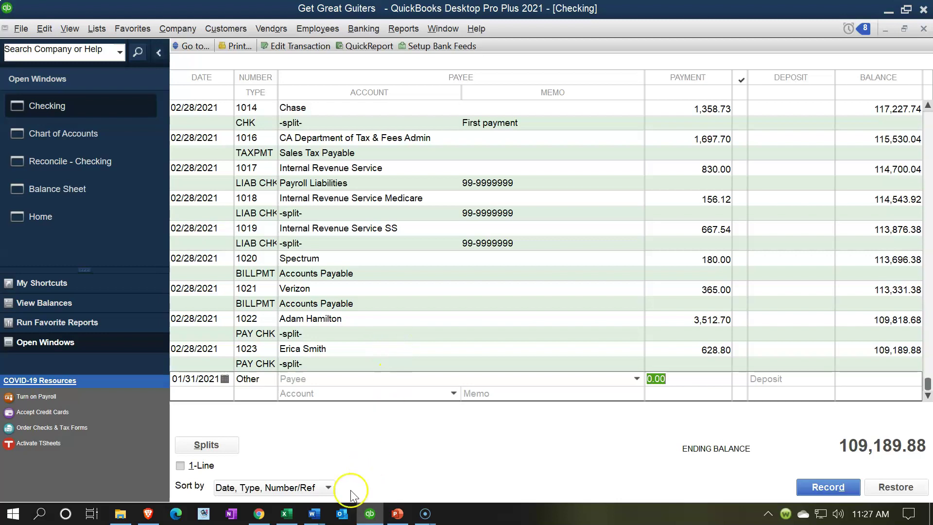
left_click(287, 514)
left_click(370, 514)
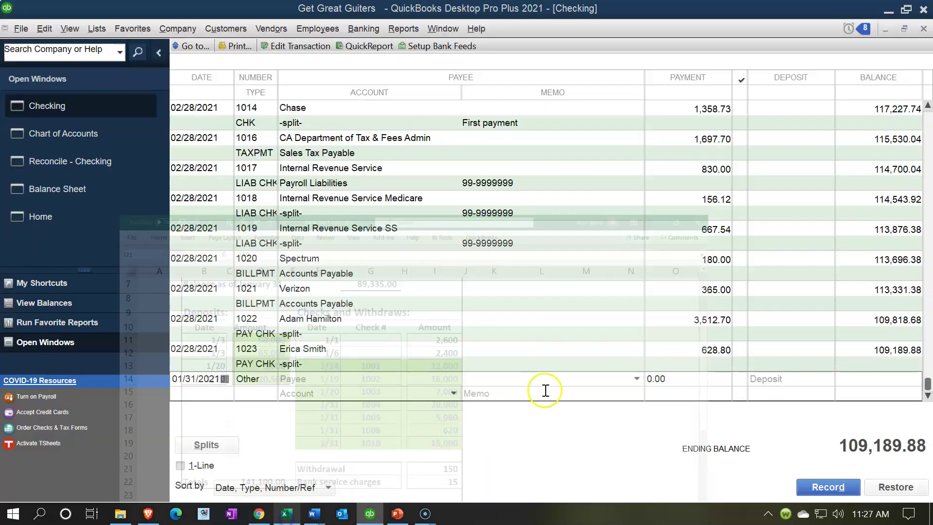
left_click(649, 376)
type("150")
key("Tab")
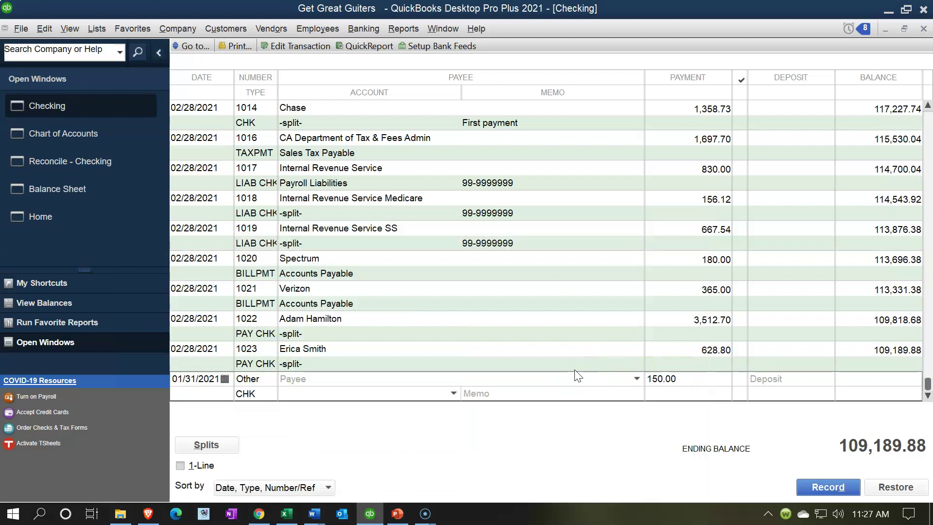
Step: Set up a new expense account named Misc Expense for the 150.00 payment and record the entry
left_click(453, 393)
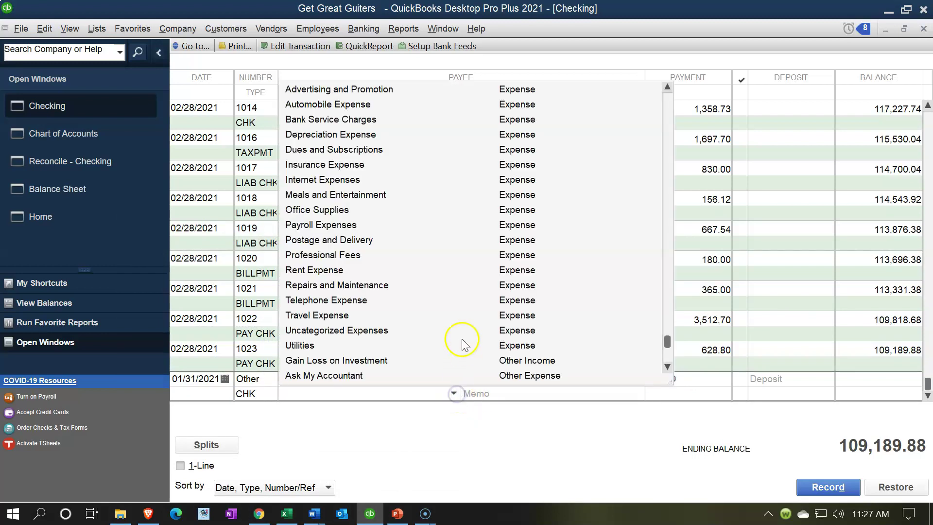
scroll(447, 320, "down", 1)
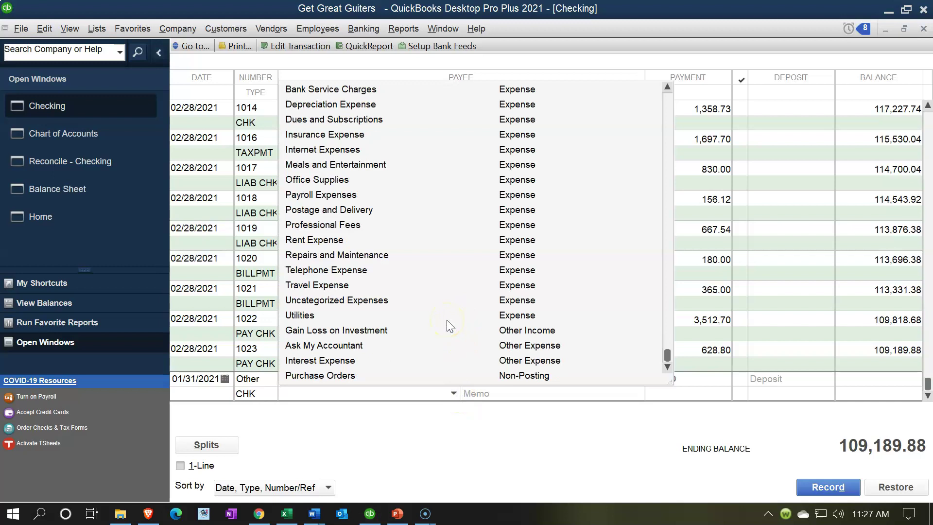
type("mis")
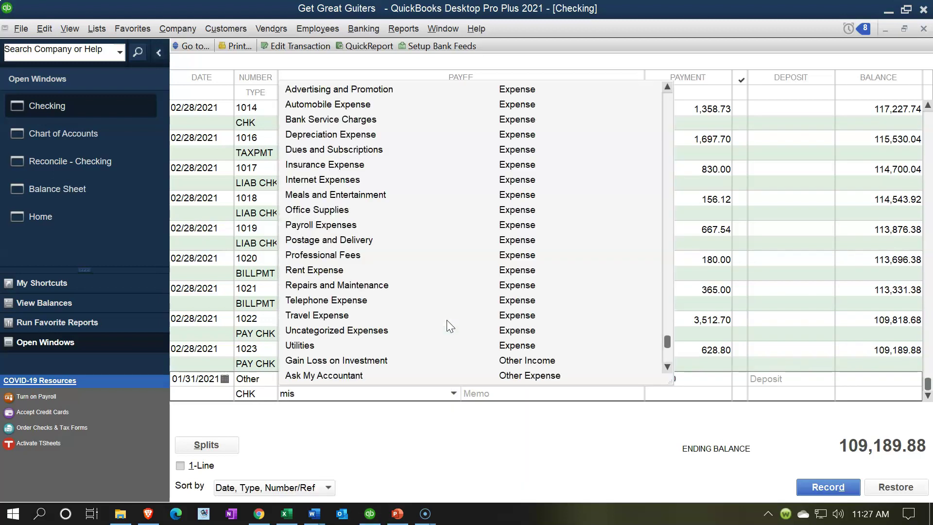
type("c Expense")
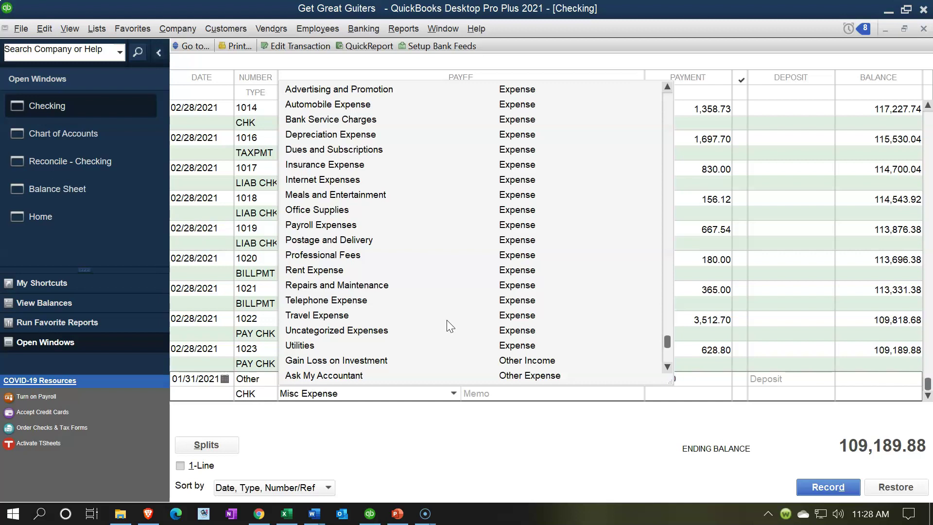
key("Tab")
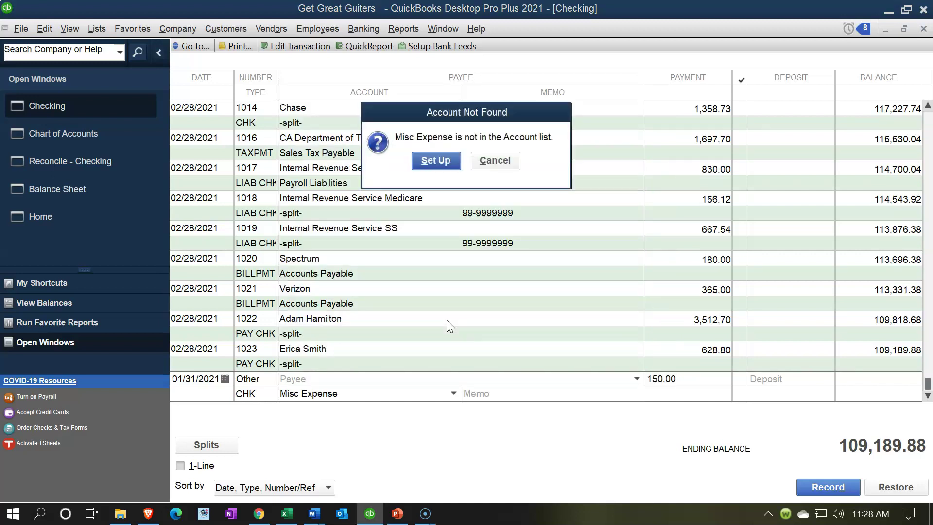
left_click(433, 161)
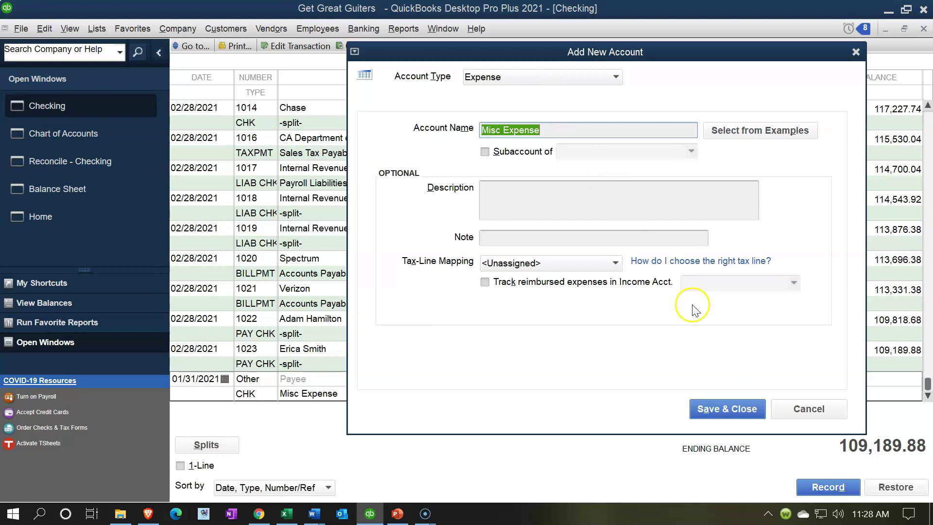
left_click(718, 409)
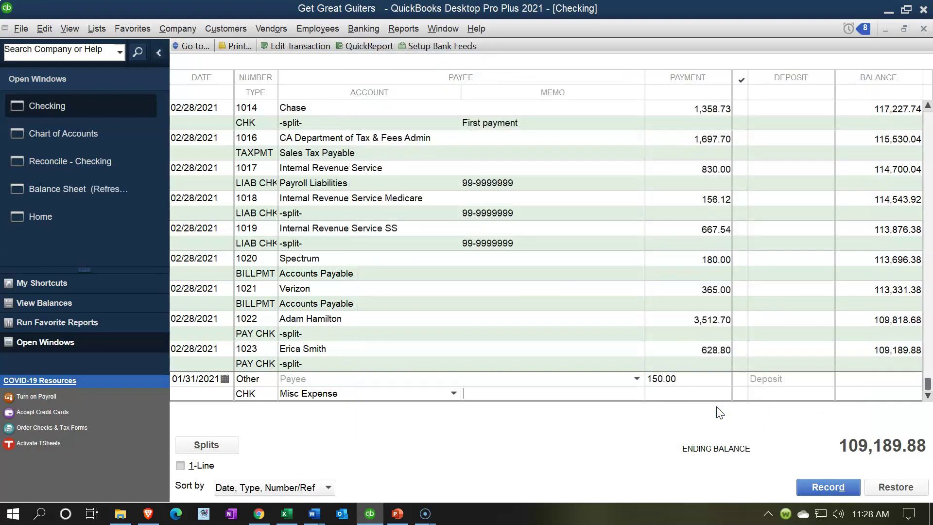
key("Return")
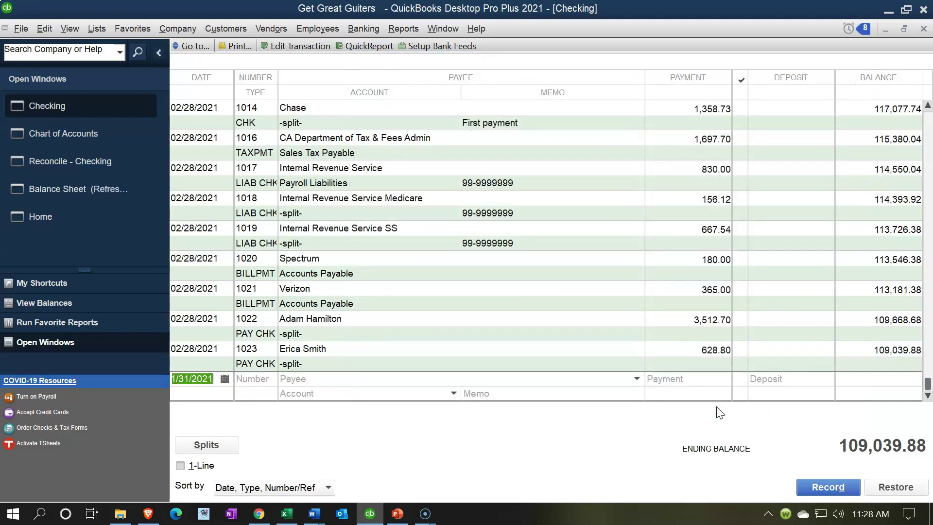
Step: Begin a second register entry for 01/31/2021 and set its number to Other
key("Tab")
type("Oth4e")
key("BackSpace")
key("BackSpace")
type("er")
key("Tab")
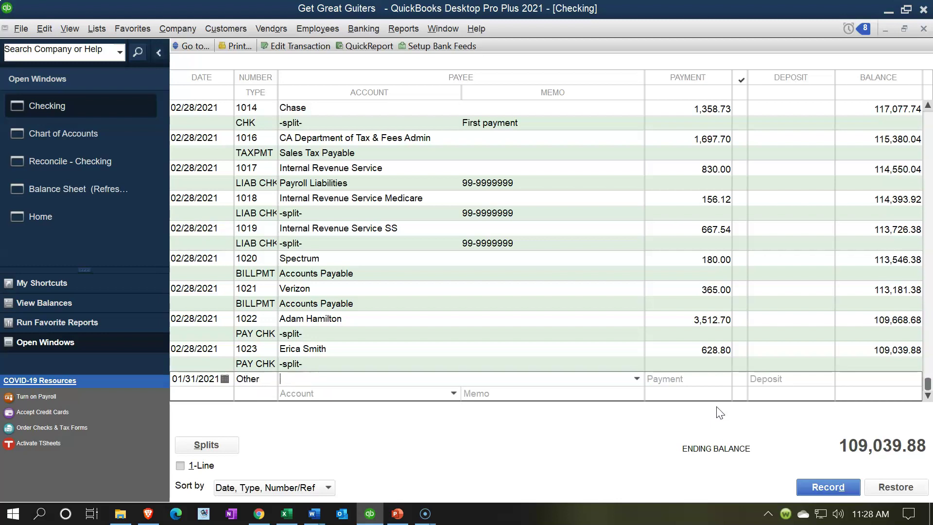
Step: Check the bank service charges on the Excel statement and enter 15.00 as the payment of the new QuickBooks register entry
left_click(288, 514)
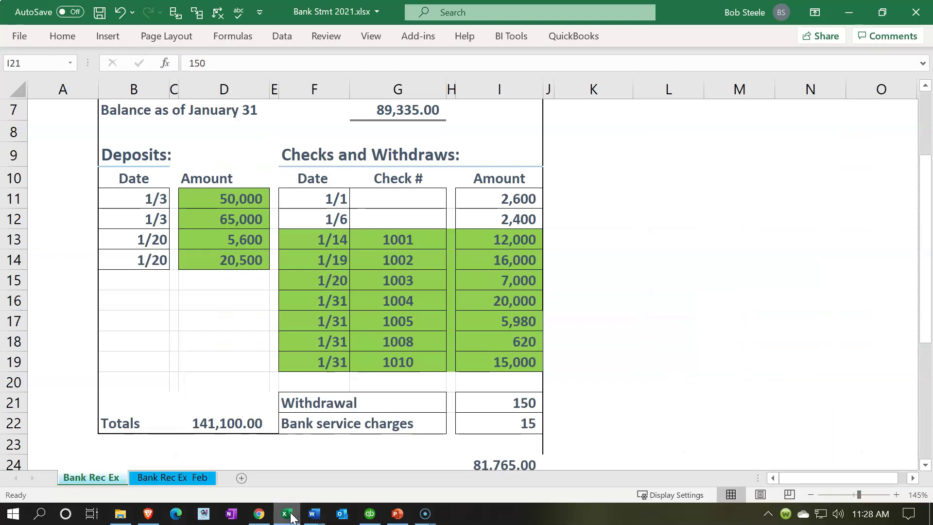
left_click(289, 514)
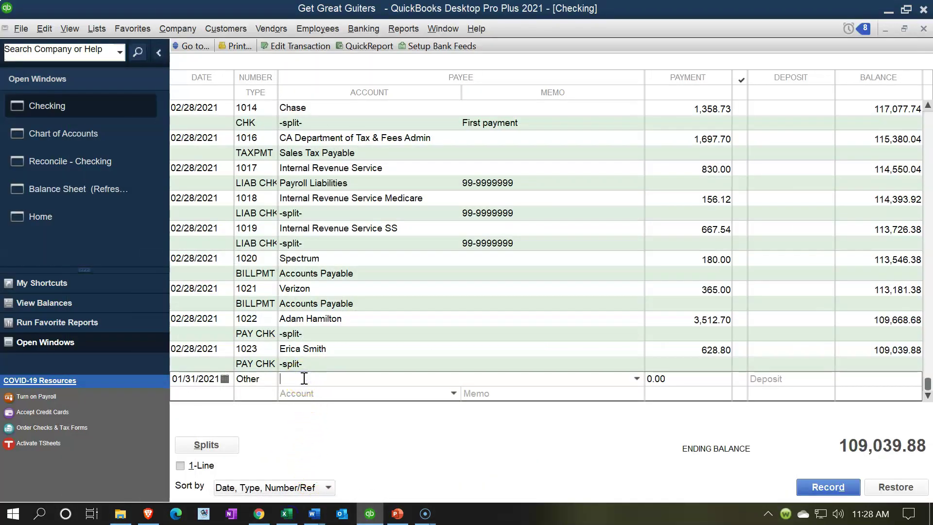
key("Tab")
type("15")
key("Tab")
key("Tab")
Step: Recheck the Excel statement, assign the 15.00 payment to the Bank Service Charges account in QuickBooks, and record the entry
left_click(288, 513)
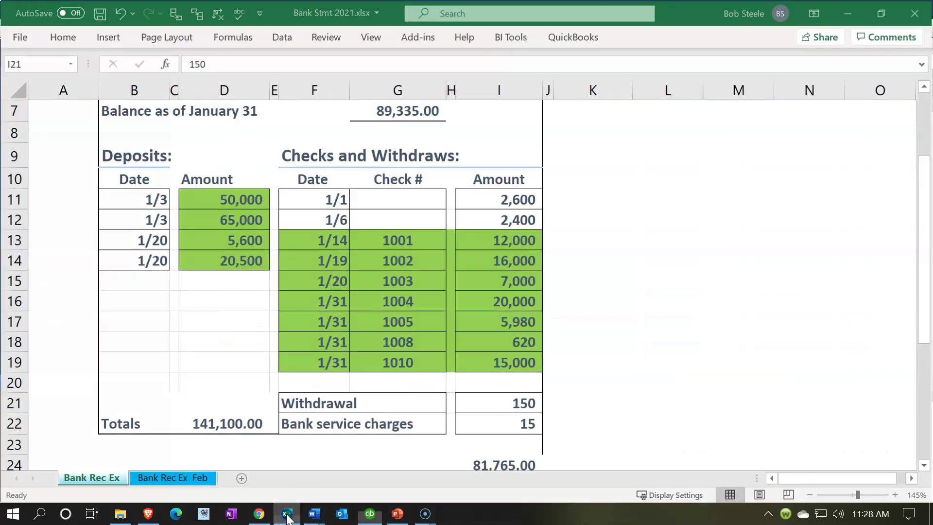
left_click(289, 516)
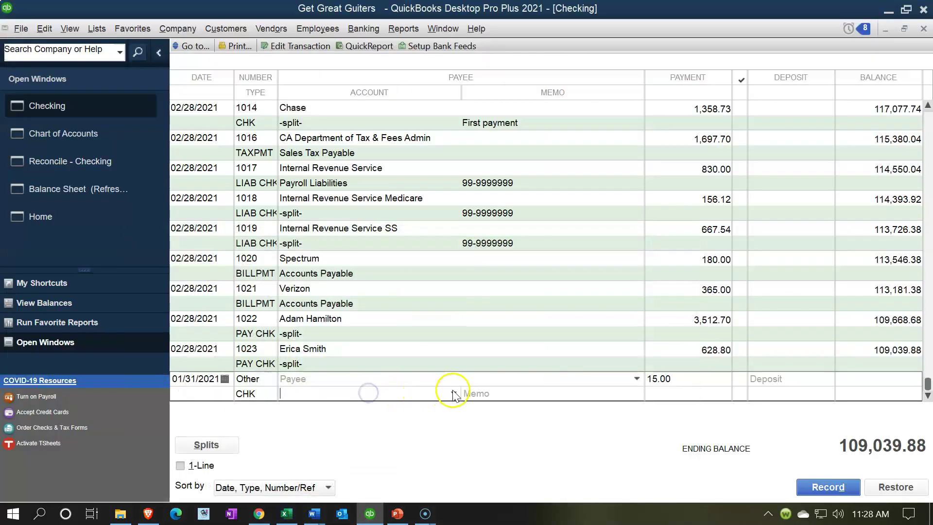
left_click(454, 393)
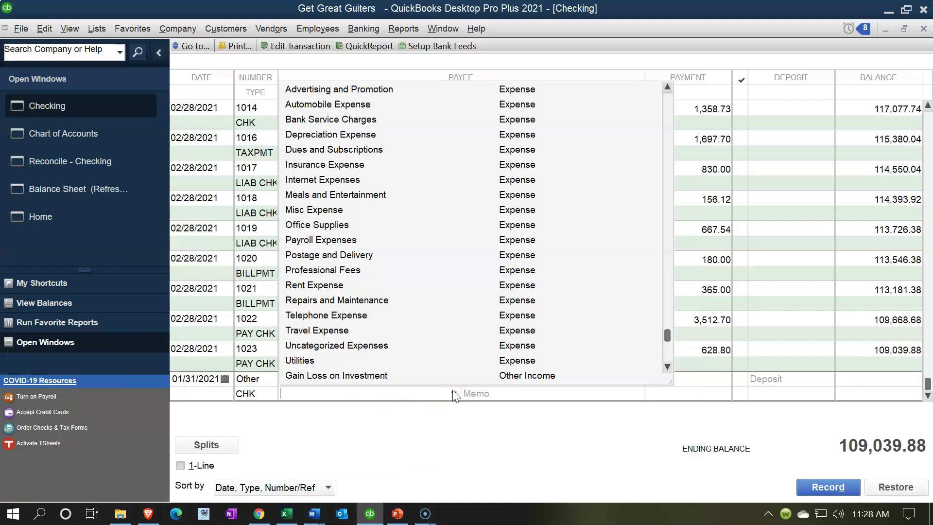
type("Bank Service Charges")
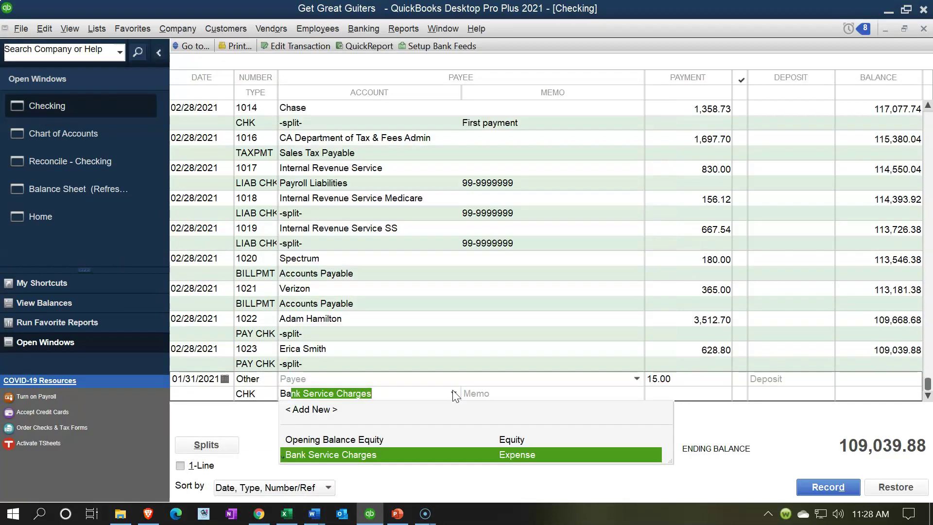
key("Tab")
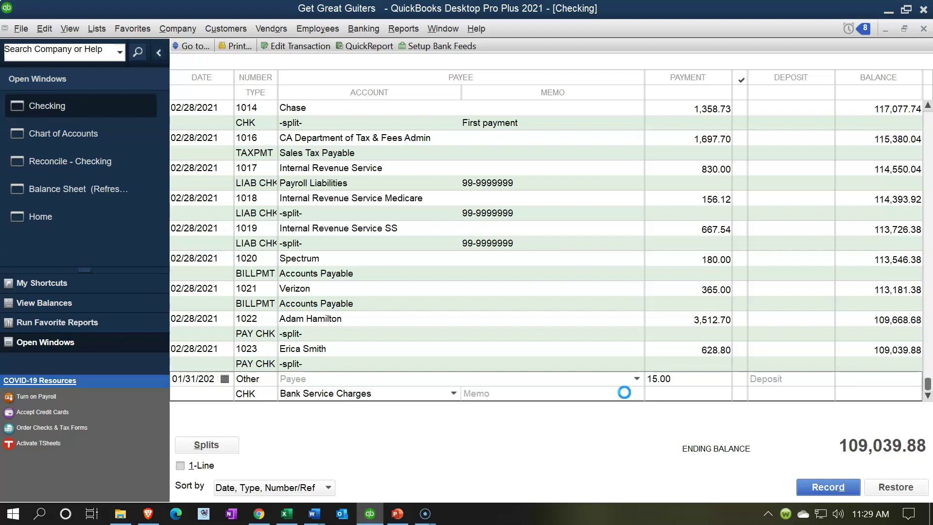
key("Return")
Step: Return to the Checking reconciliation and mark the 150.00 and 15.00 Other payments dated 01/31/2021 as cleared
left_click(103, 162)
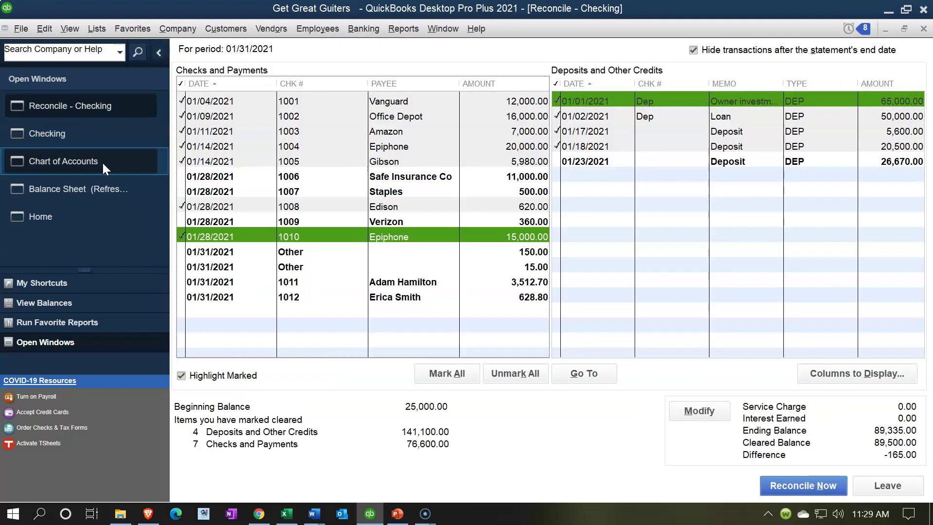
left_click(500, 253)
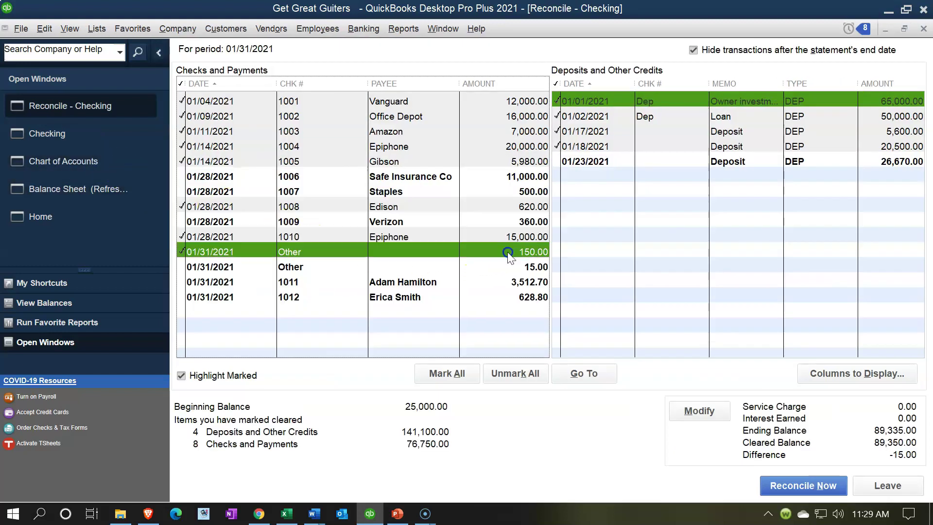
left_click(513, 266)
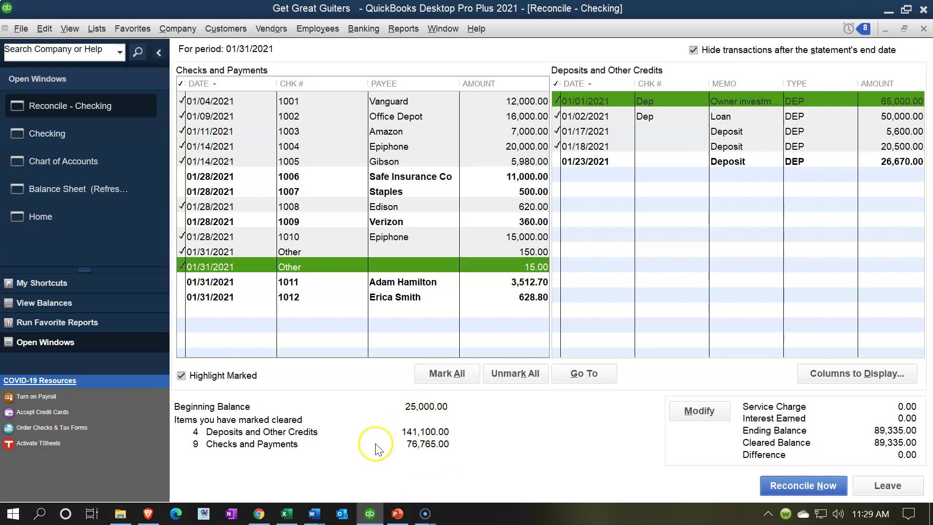
Step: Switch to the Excel bank statement and fill the Withdrawal and Bank service charges rows with green
left_click(286, 514)
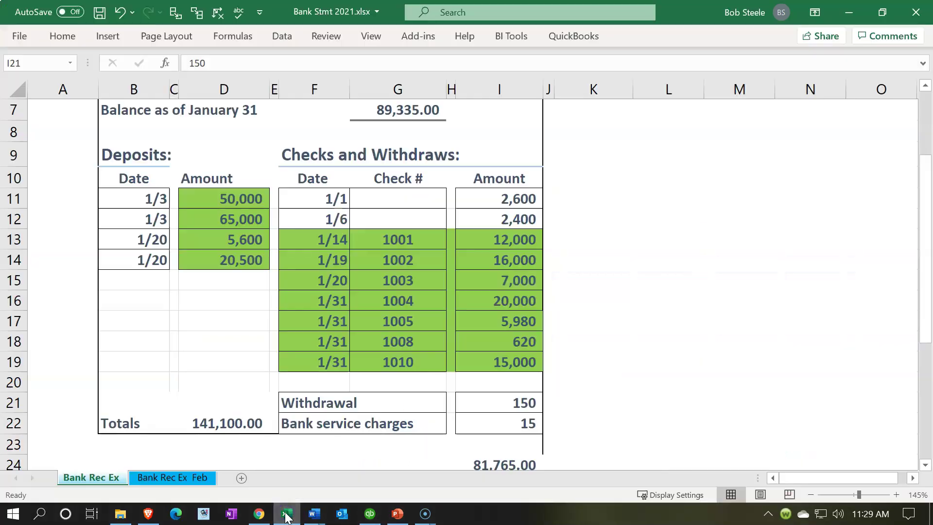
left_click_drag(489, 407, 323, 423)
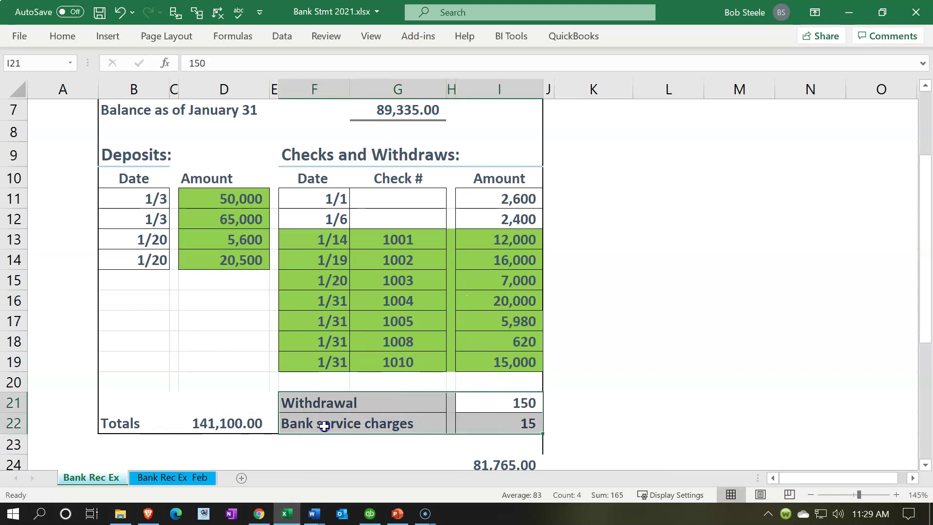
right_click(323, 424)
key("Escape")
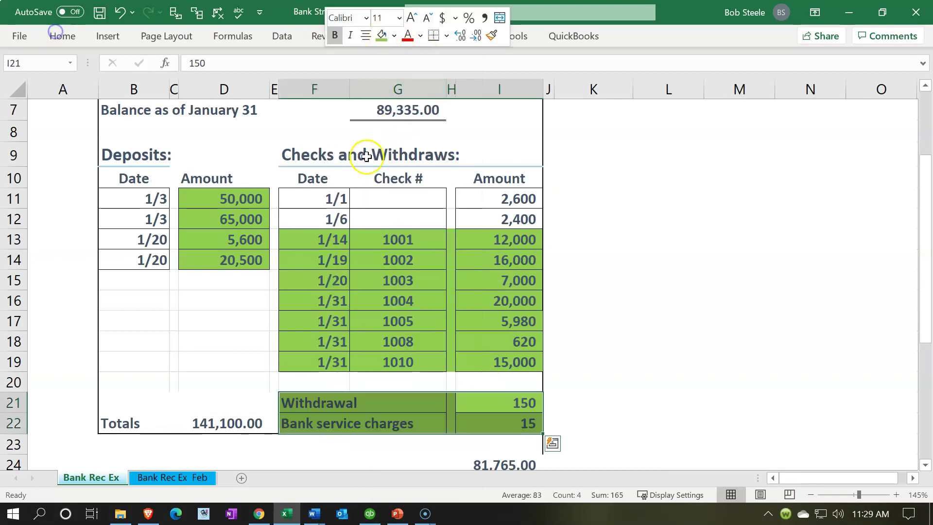
Step: Compare the unhighlighted 1/1 and 1/6 withdrawals on the bank statement with the January 1 balance
left_click_drag(331, 196, 515, 217)
scroll(494, 291, "up", 2)
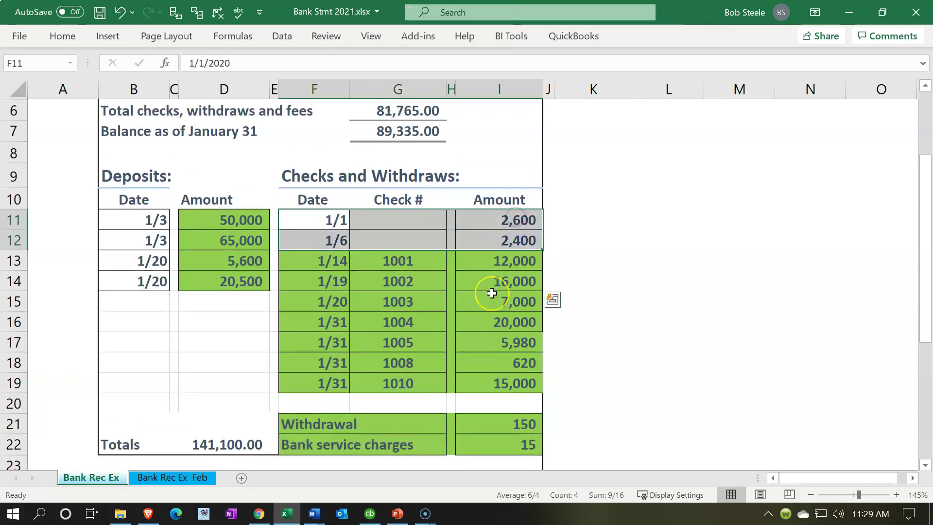
left_click(430, 173)
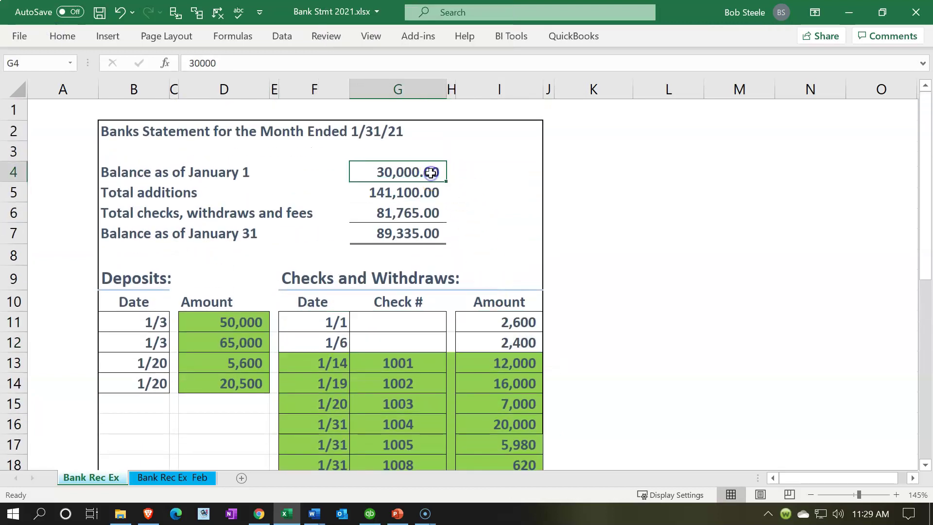
left_click_drag(501, 316, 501, 340)
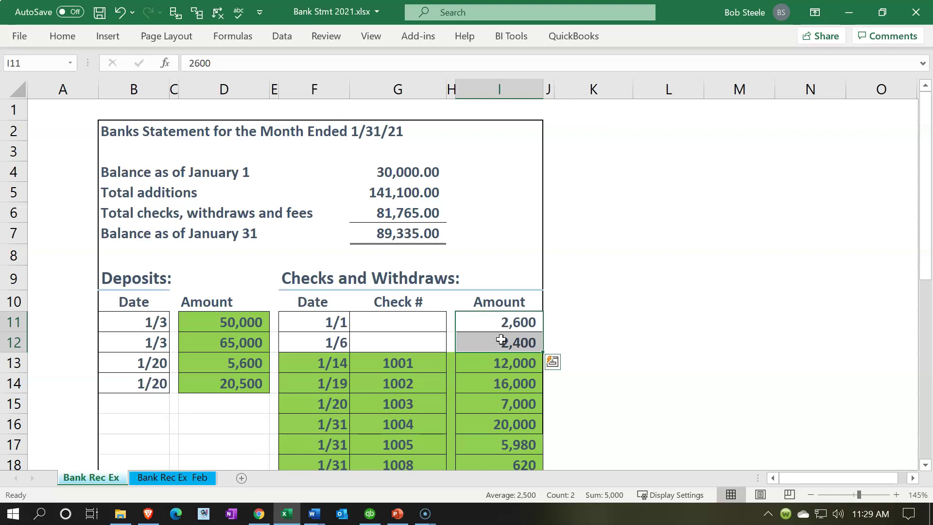
left_click(408, 172)
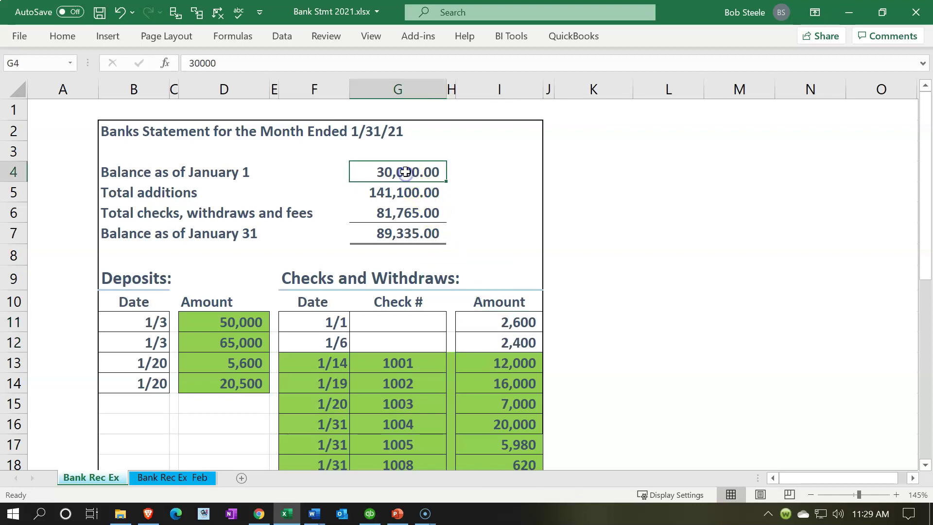
left_click_drag(477, 320, 479, 341)
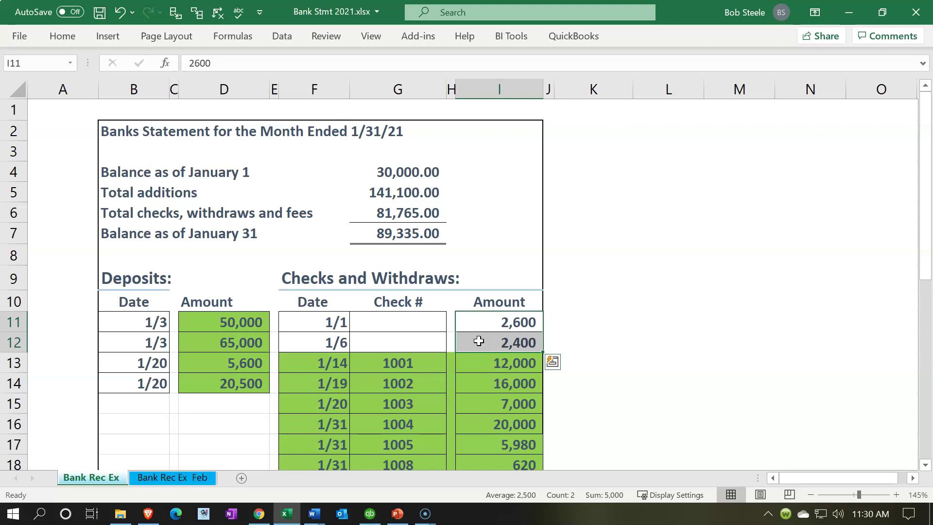
left_click_drag(334, 322, 468, 341)
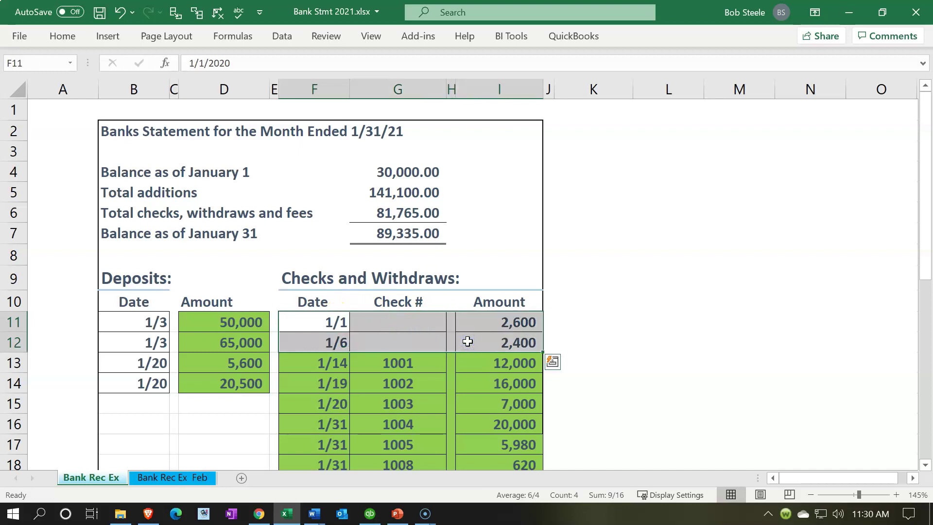
left_click(322, 319)
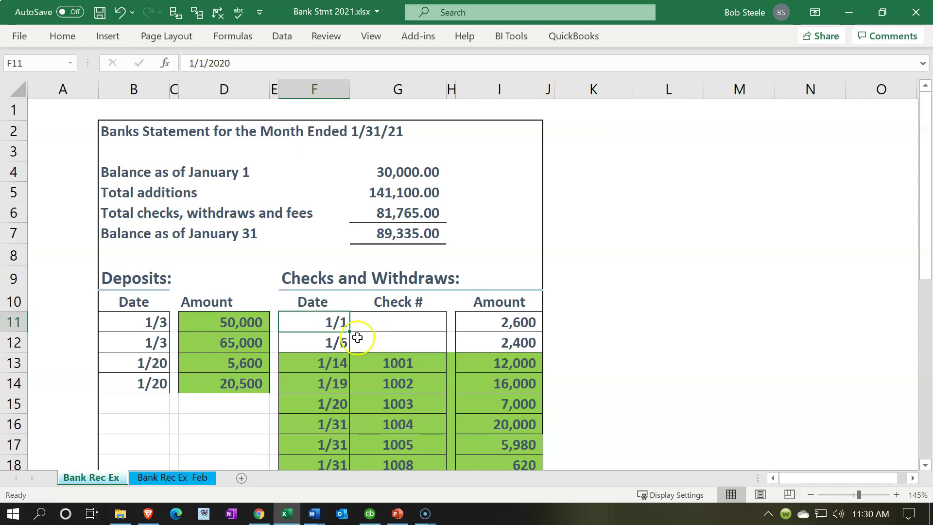
left_click_drag(327, 320, 497, 343)
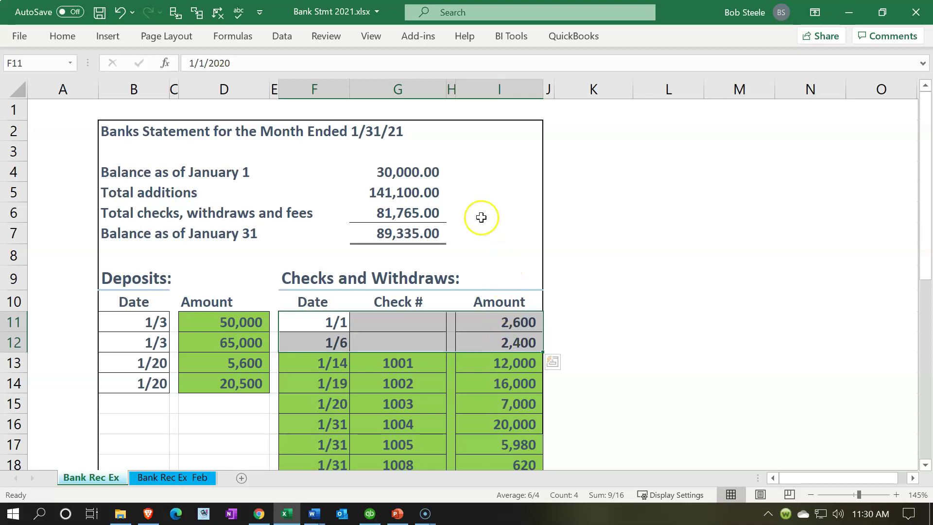
left_click(409, 170)
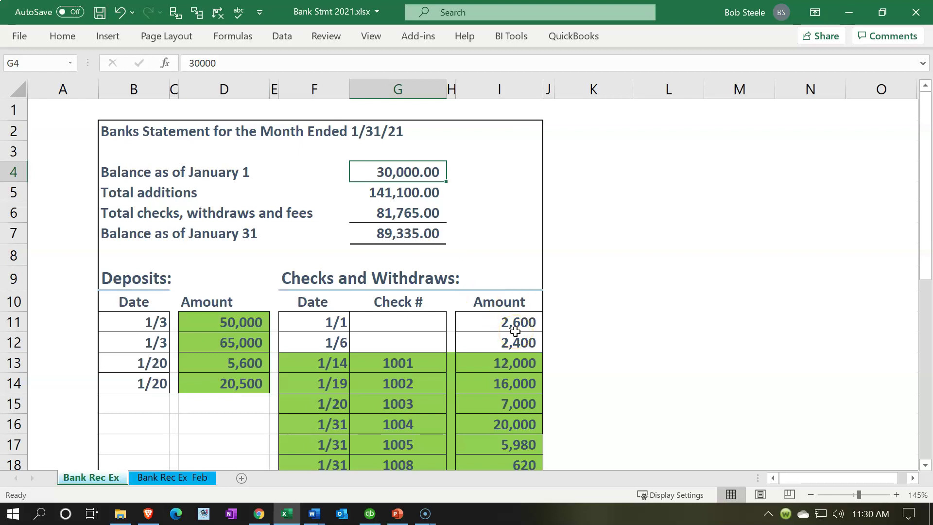
Step: Switch to QuickBooks and leave the Checking reconciliation without finalizing it
left_click(370, 513)
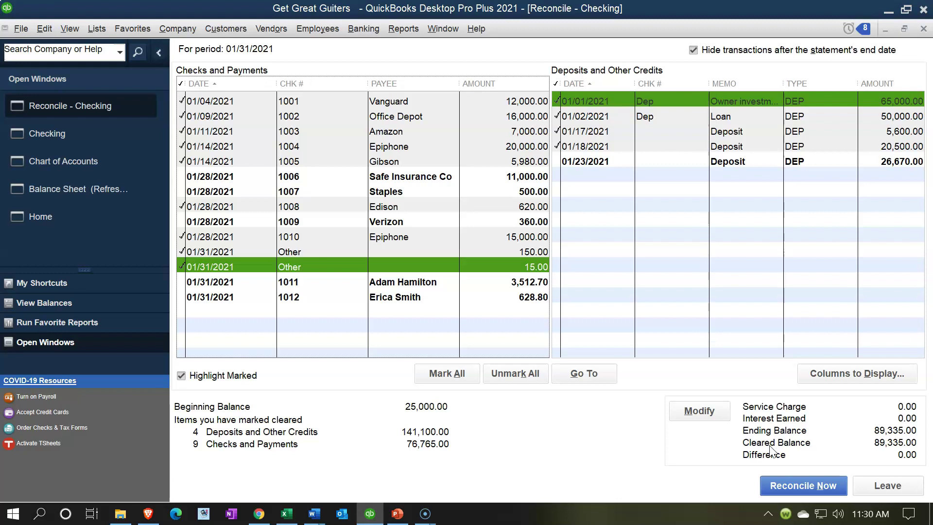
left_click(881, 490)
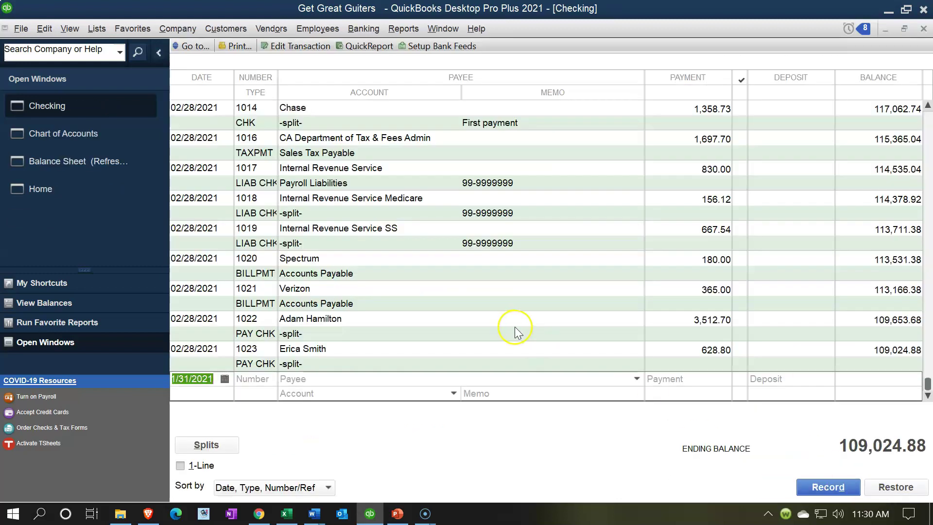